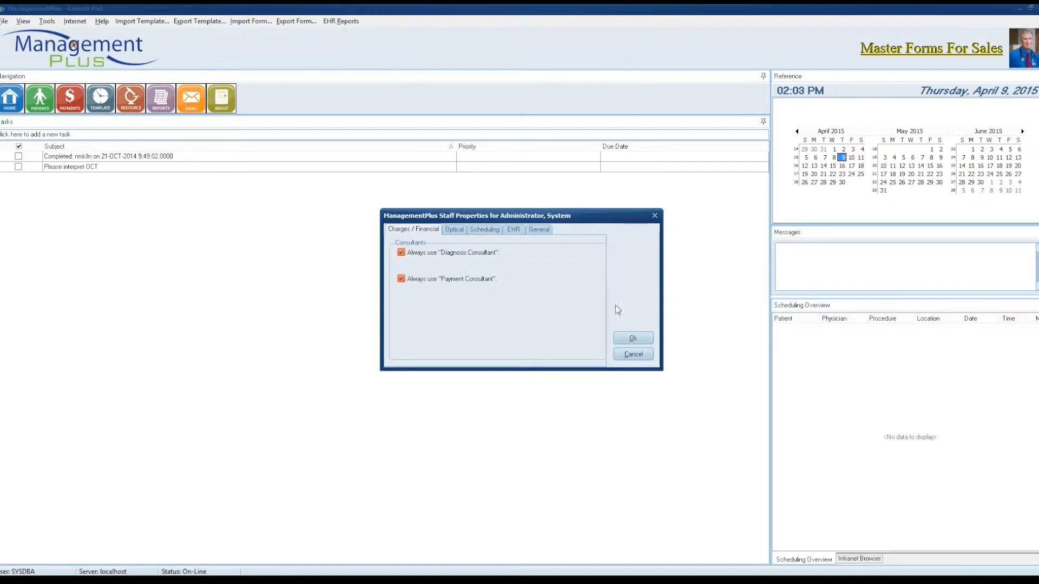
Step: Accept the staff properties with the diagnosis and payment consultants always used, and switch to the patient's EHR record
left_click(632, 340)
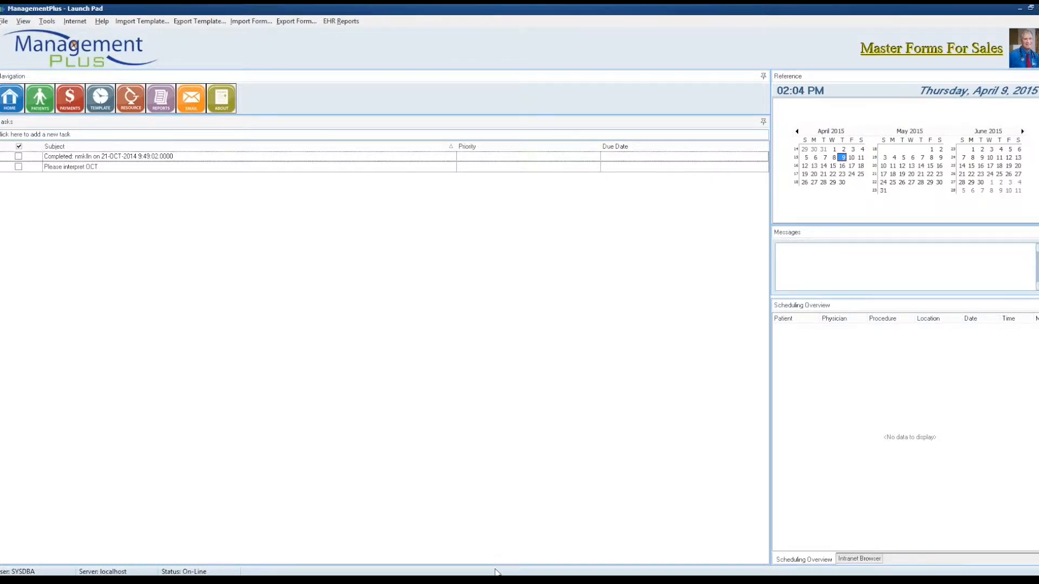
mouse_move(495, 575)
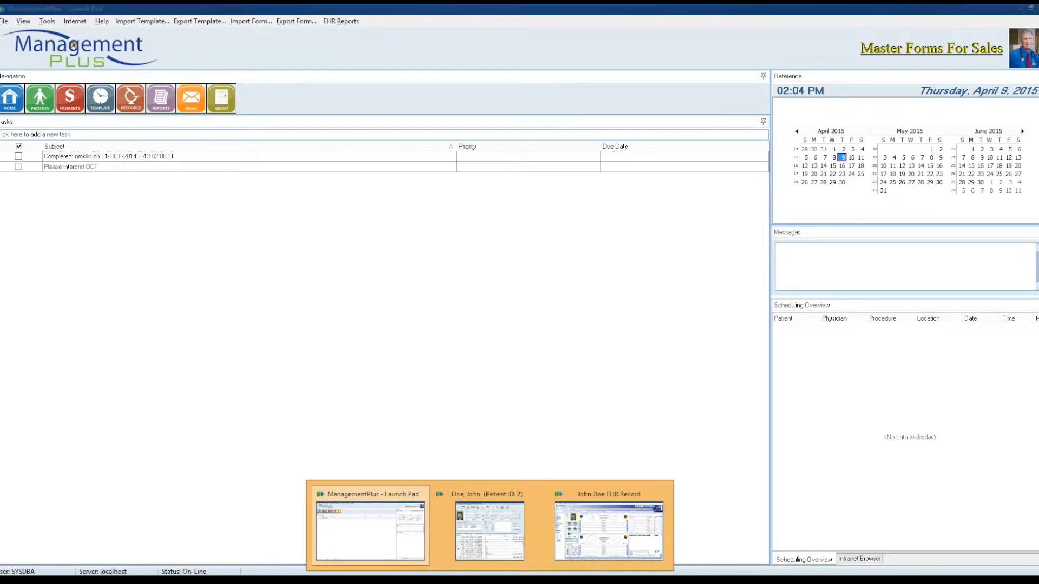
mouse_move(576, 546)
left_click(607, 550)
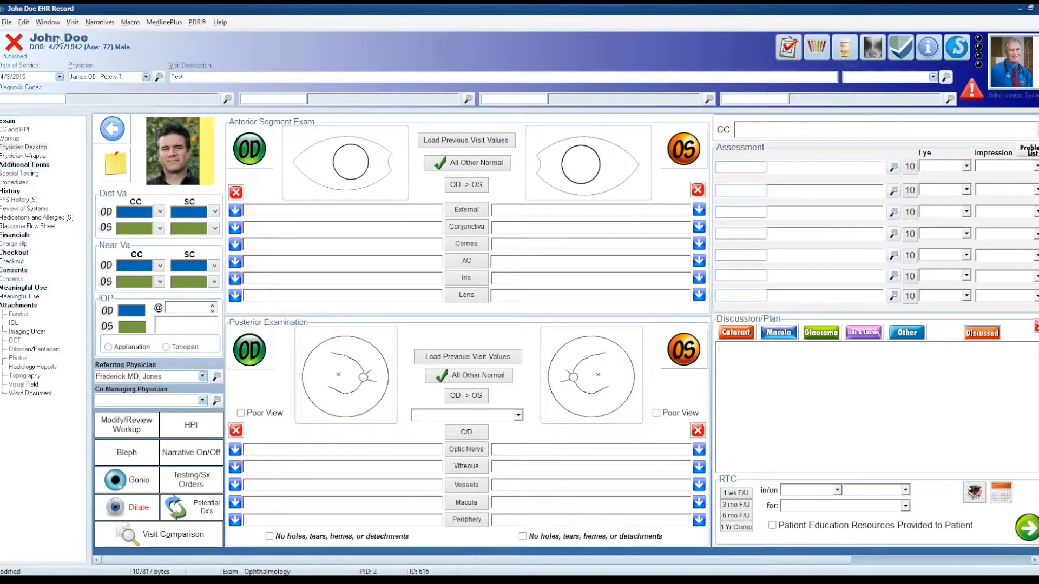
Step: Open charge entry for the patient, look up diagnosis code 366 and accept the suggested ICD-10 code E11.36
left_click(72, 24)
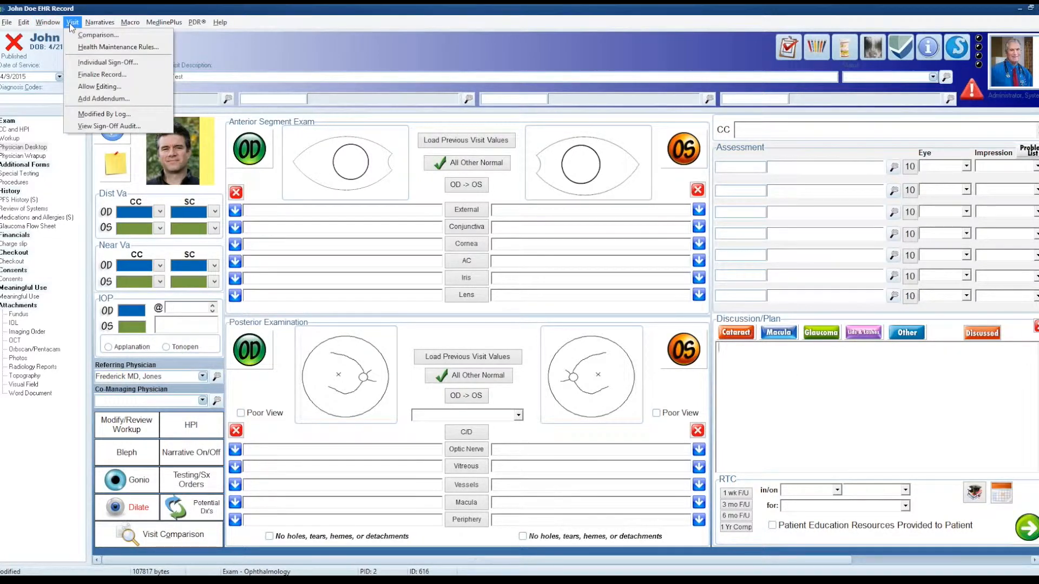
mouse_move(57, 24)
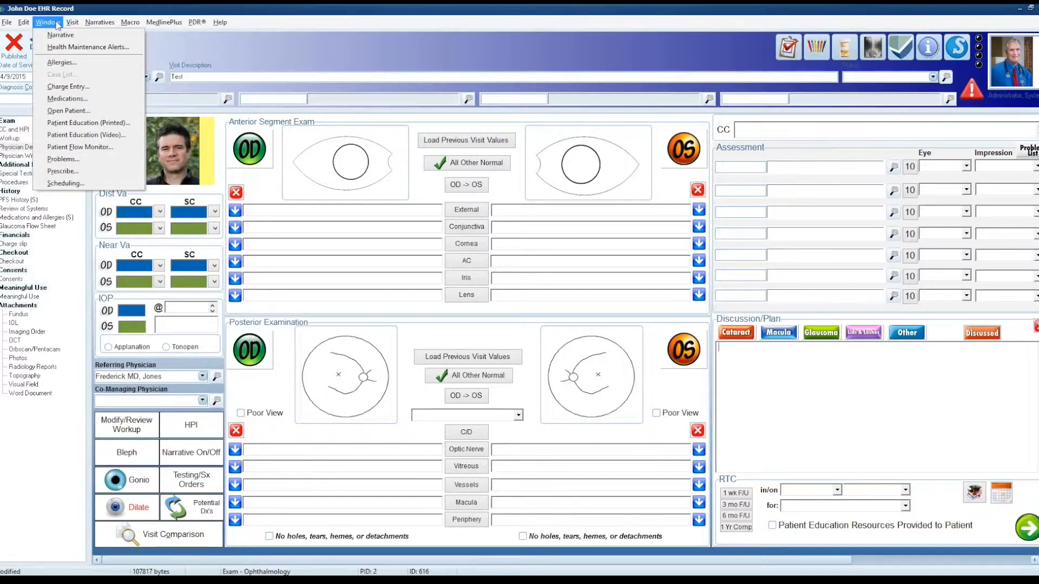
left_click(73, 87)
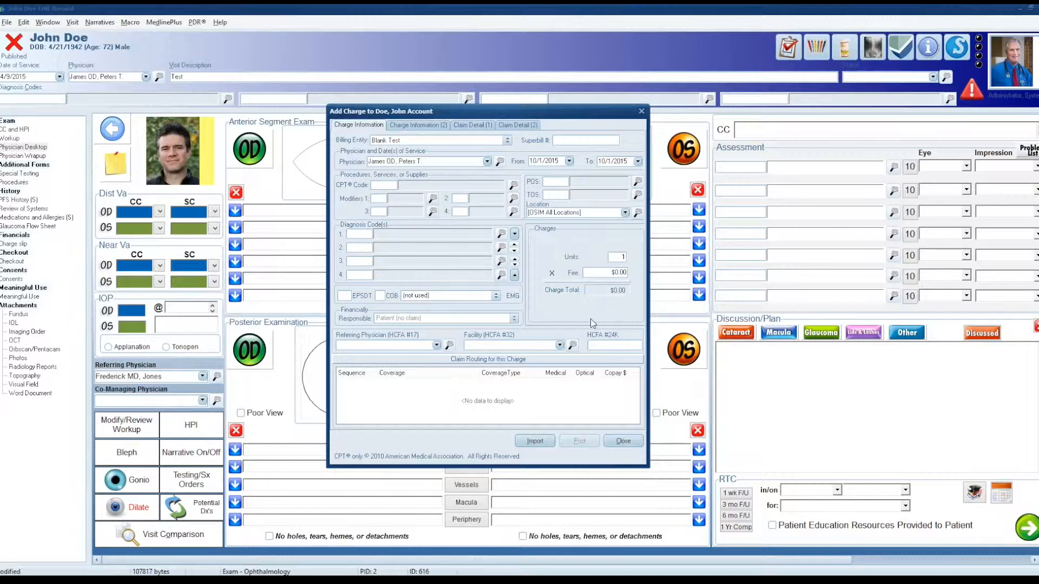
type("366")
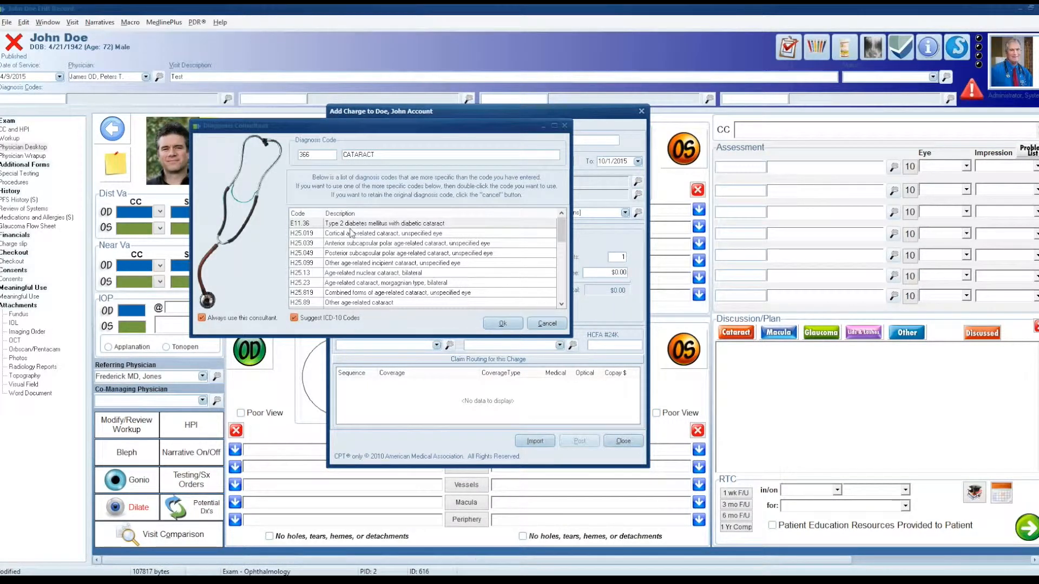
left_click(294, 318)
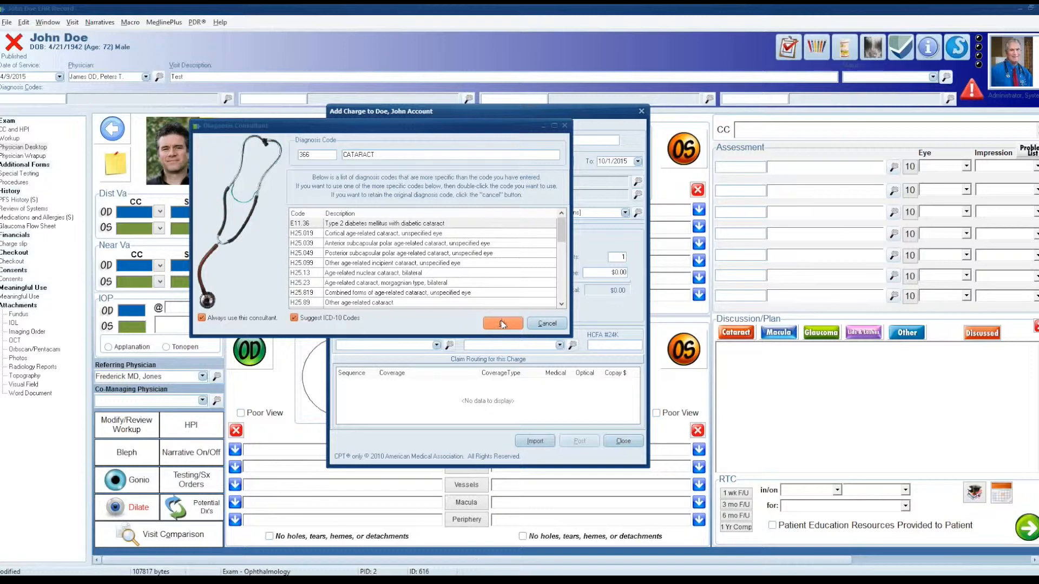
left_click(503, 323)
Step: Replace the first diagnosis with 366.16, decline the suggested ICD-10 code, and close the charge entry without posting
left_click_drag(370, 234, 328, 233)
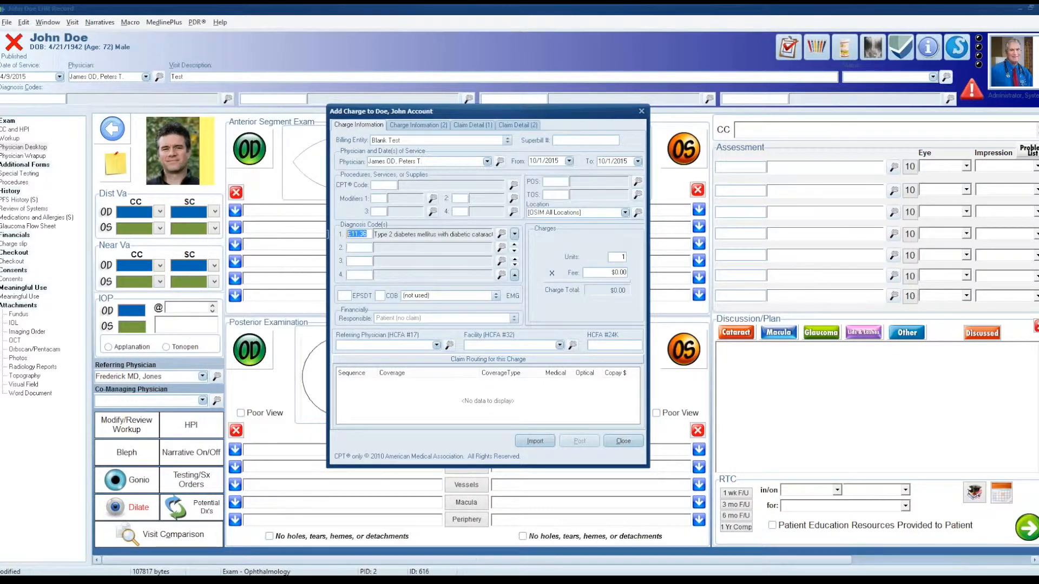
type("366")
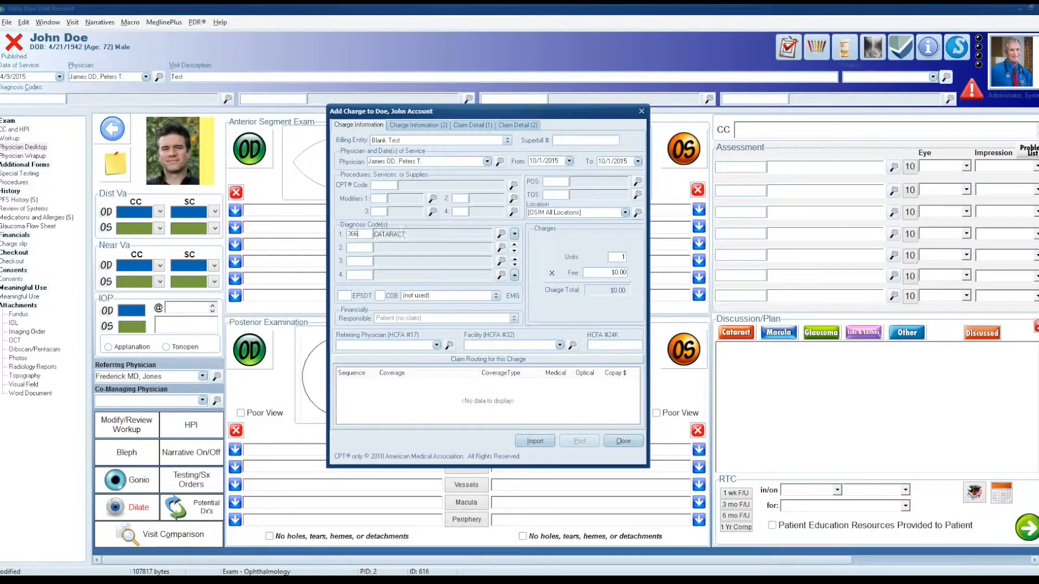
type(".16")
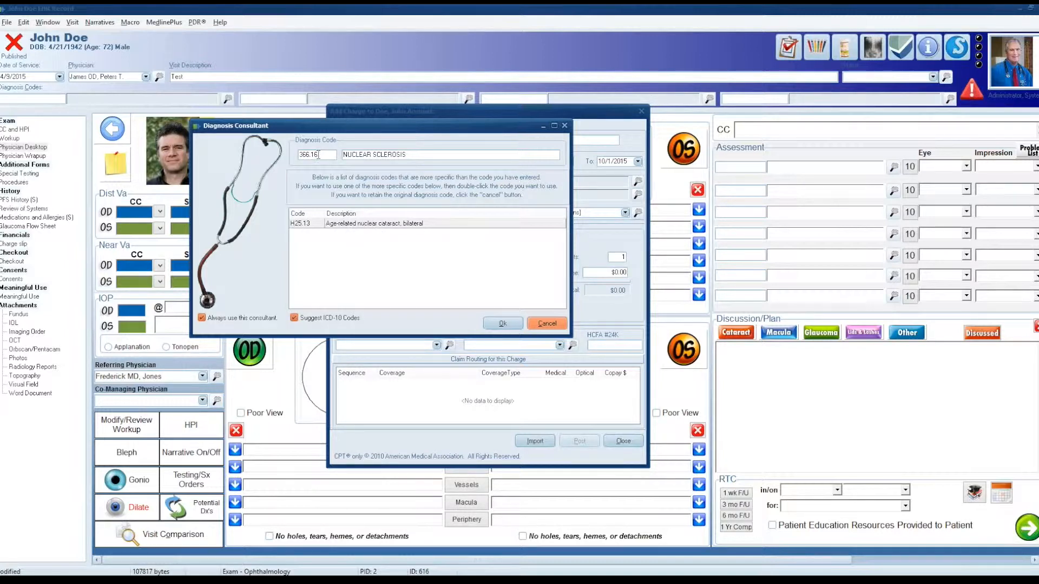
left_click(544, 323)
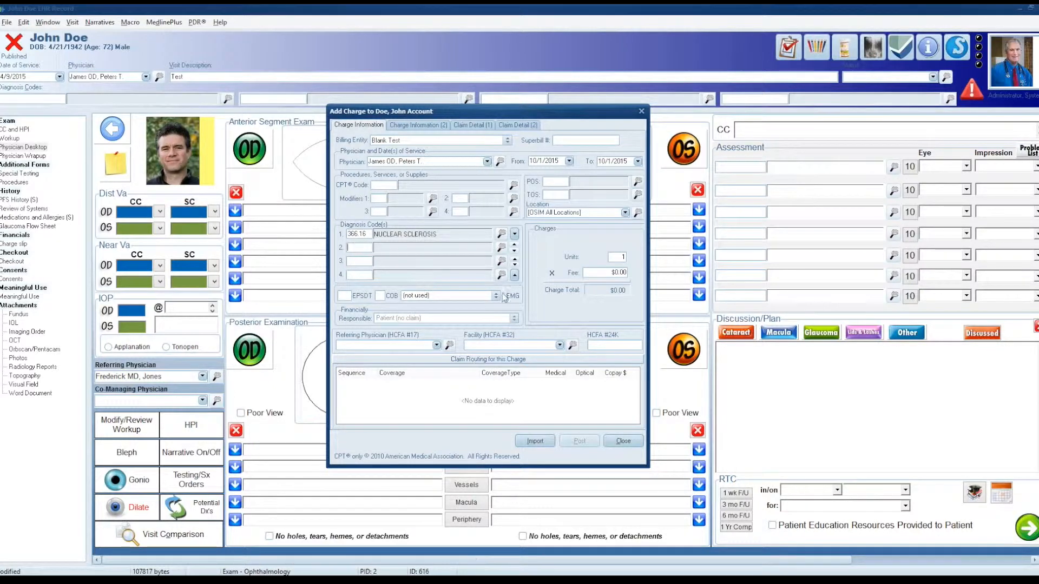
left_click(629, 440)
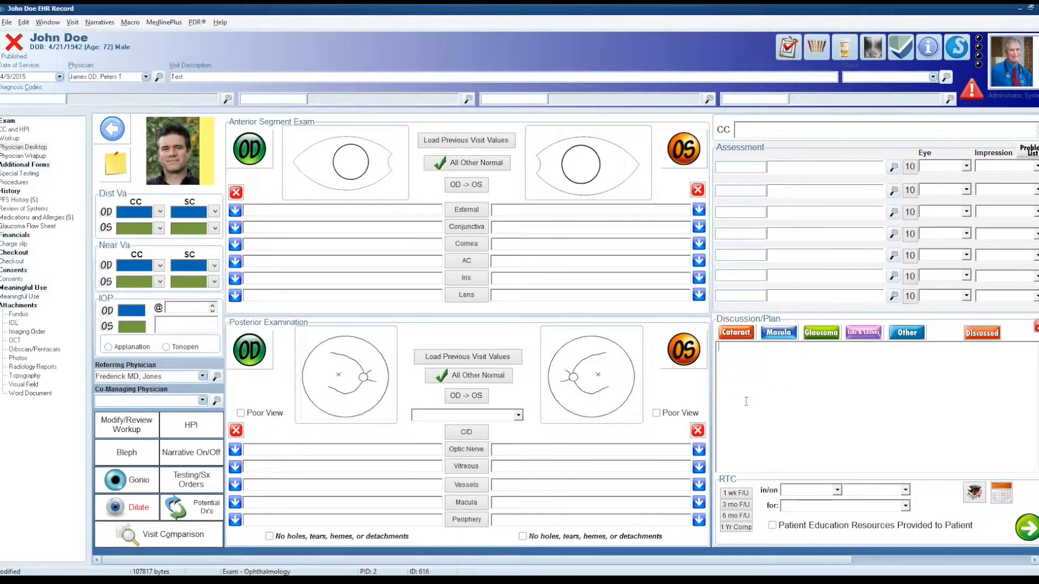
Step: Check the potential diagnoses list before recording any exam findings, and close it
left_click(196, 514)
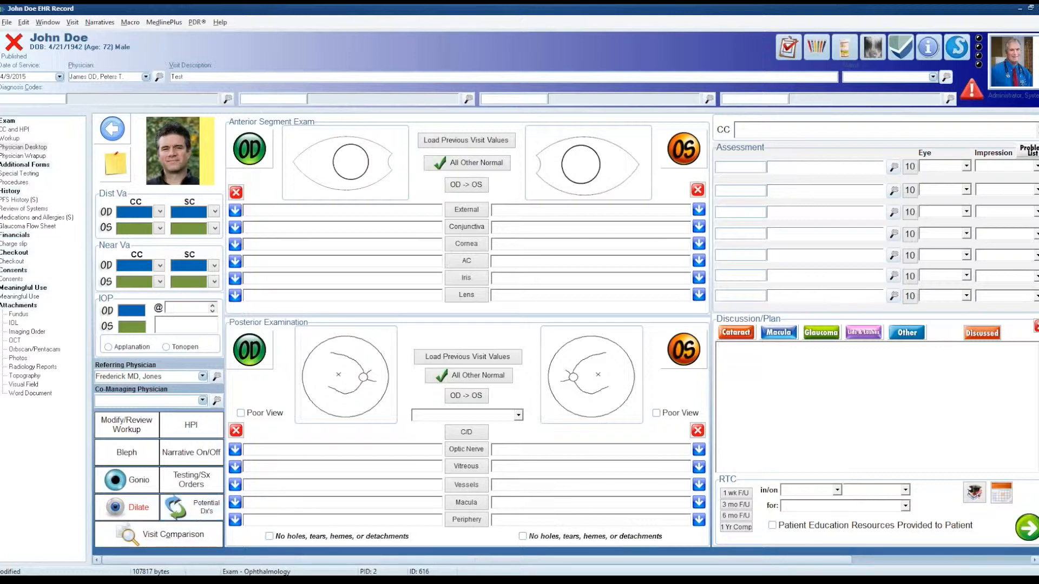
left_click(184, 509)
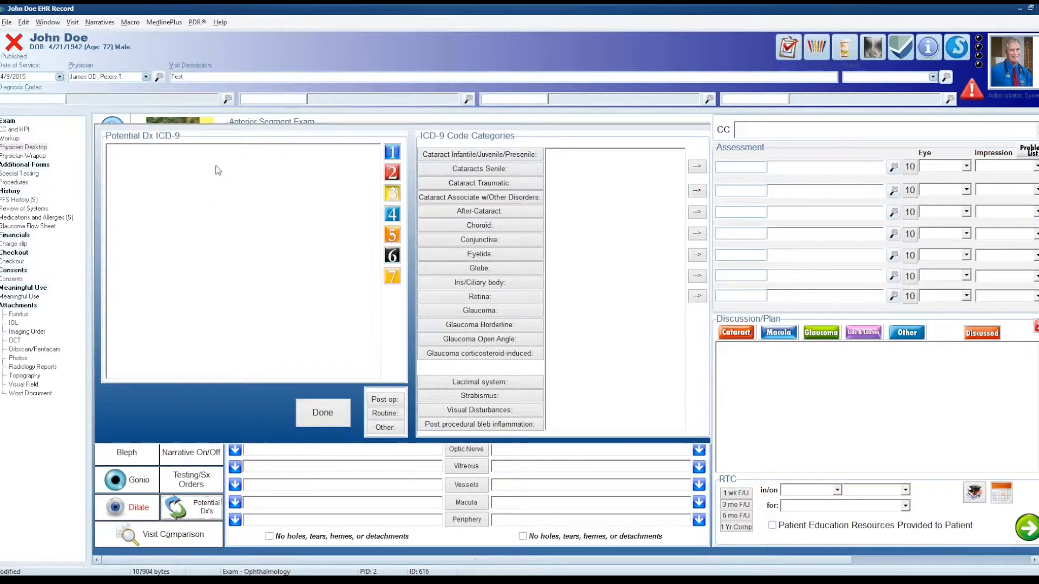
left_click(323, 413)
Step: Record NS-1+ for the right eye's lens and assign the potential diagnosis 366.16 NSC OD to the first assessment line
left_click(235, 295)
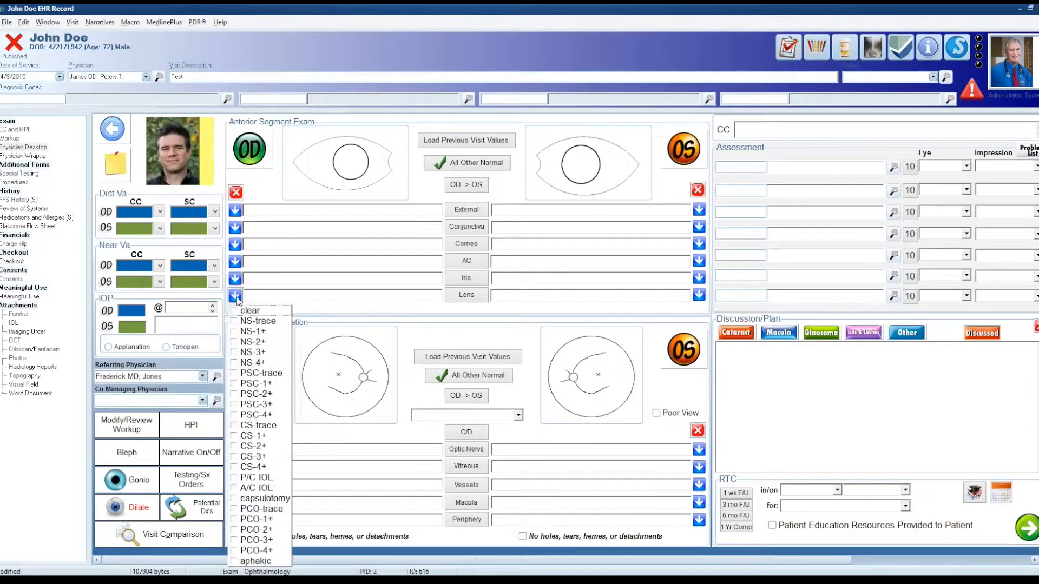
left_click(259, 336)
left_click(203, 514)
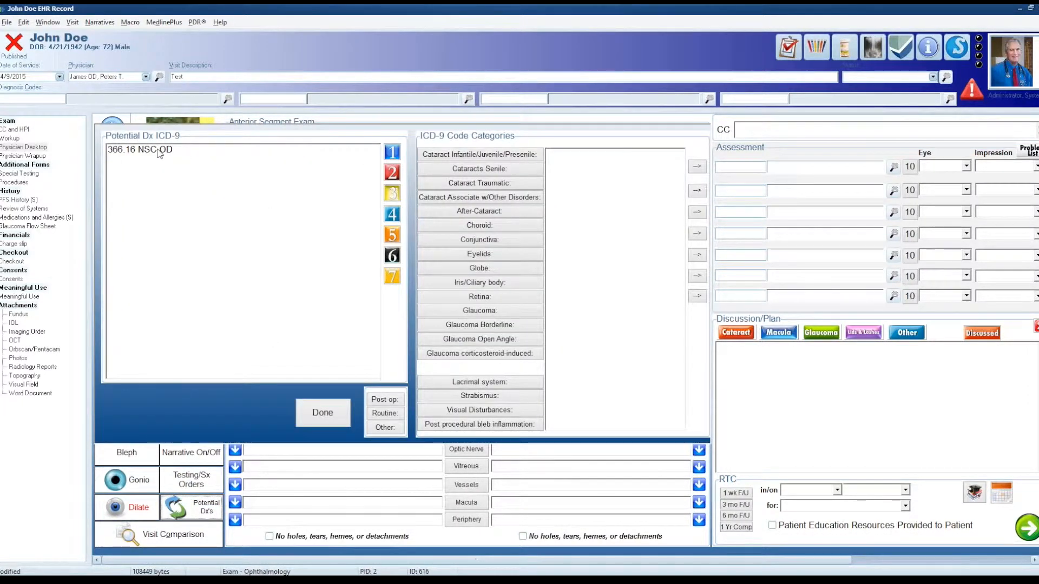
left_click(160, 152)
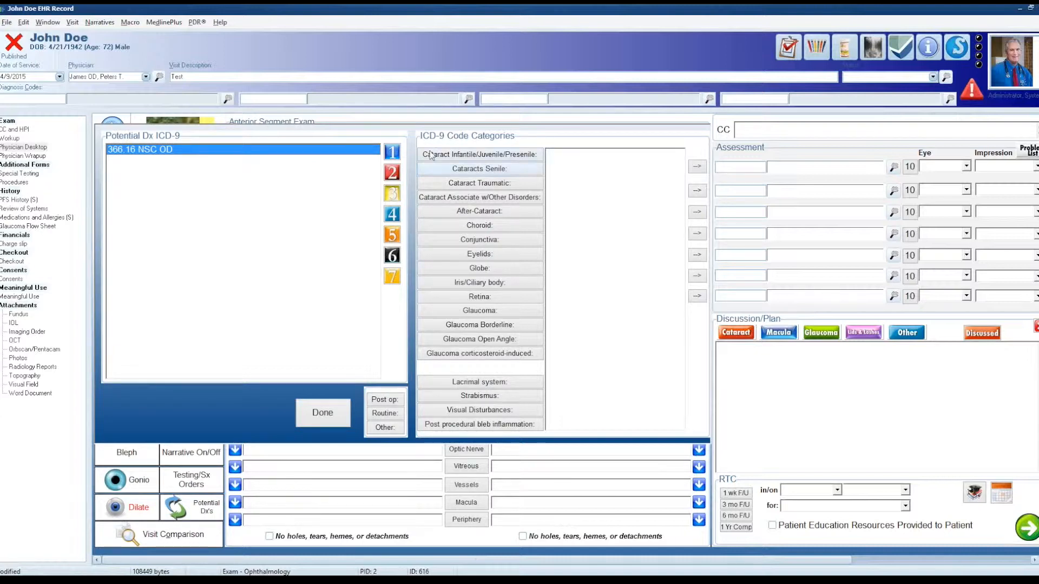
left_click(391, 152)
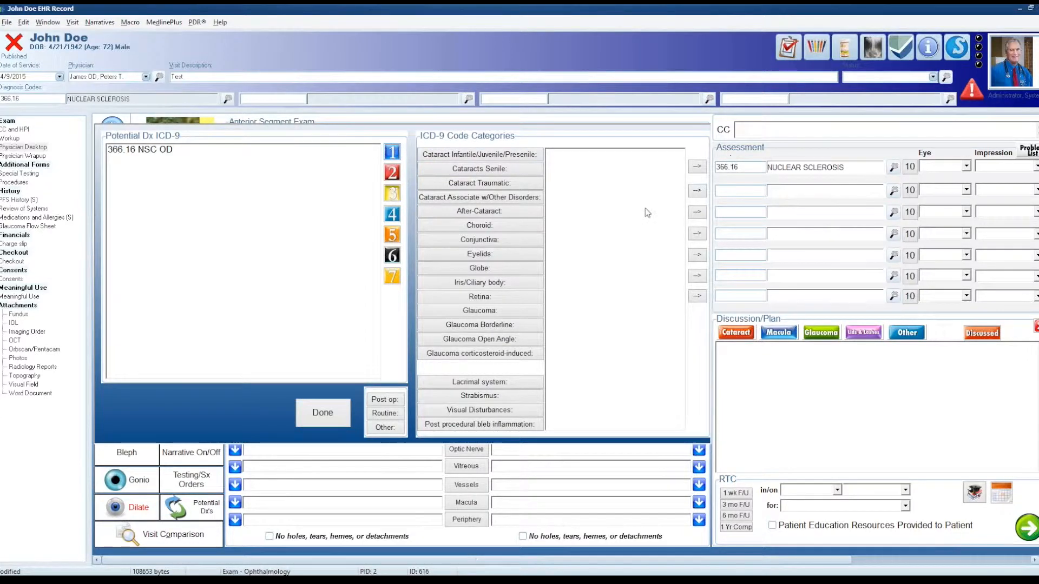
left_click(333, 416)
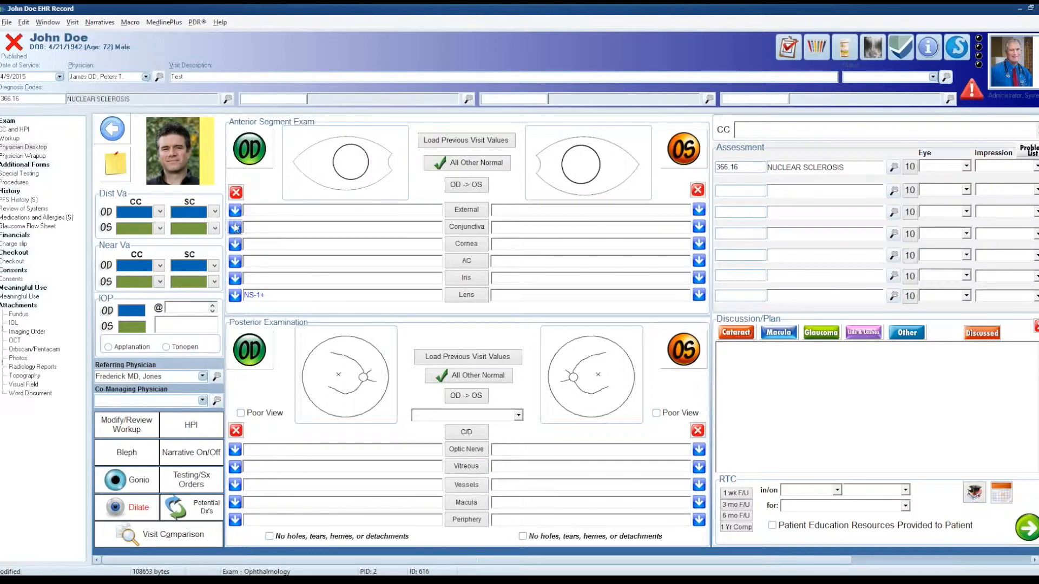
Step: Examine the finding options offered for the right eye's external exam without choosing any
left_click(249, 213)
left_click(235, 210)
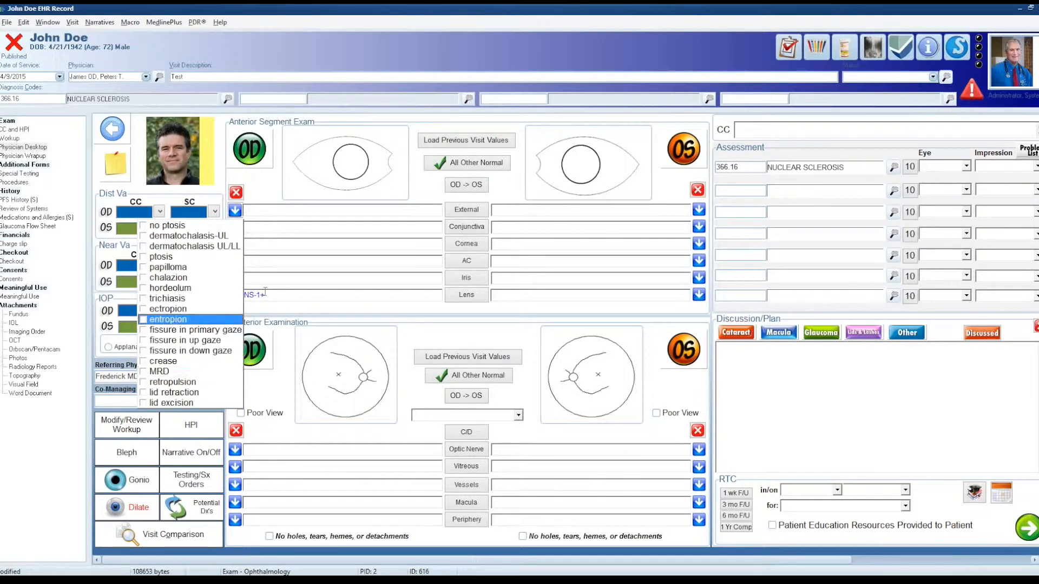
left_click(234, 227)
left_click(261, 209)
left_click(235, 210)
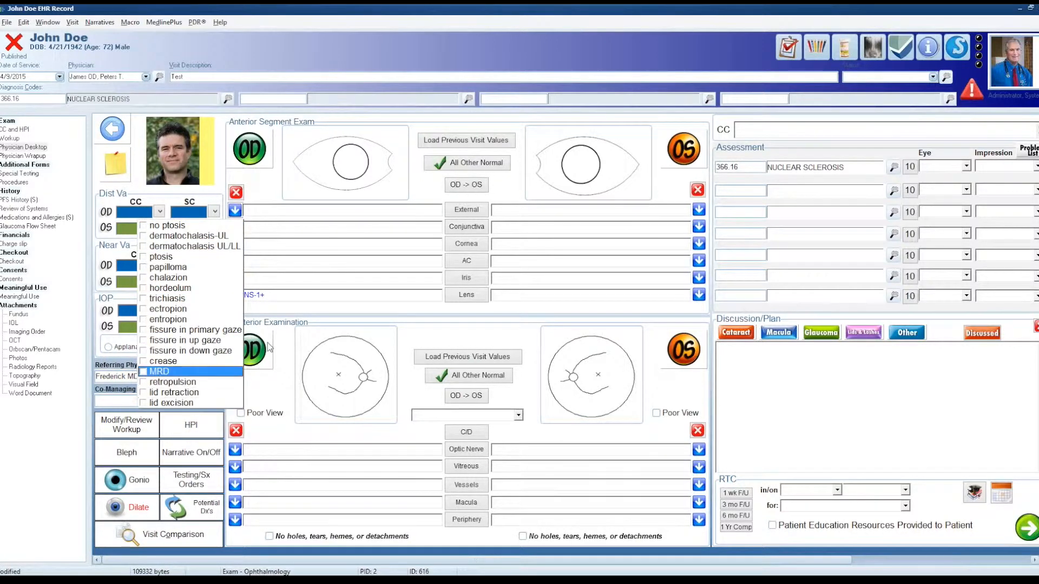
left_click(280, 298)
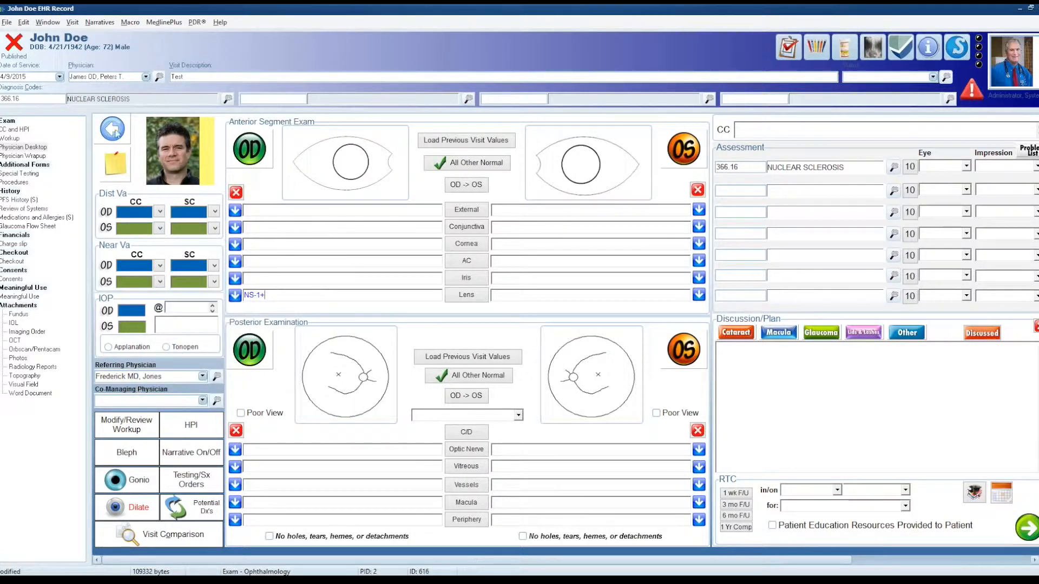
Step: Set the visit's date of service to 10/1/2015 and reload the Physician Desktop form
left_click(7, 77)
type("10/1/201")
key("Tab")
key("Tab")
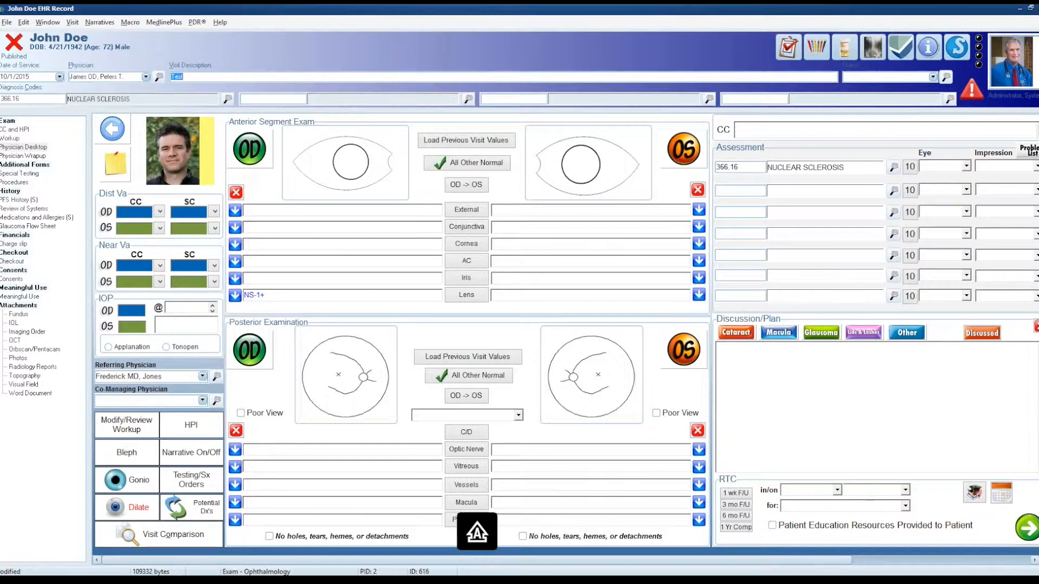
left_click(20, 165)
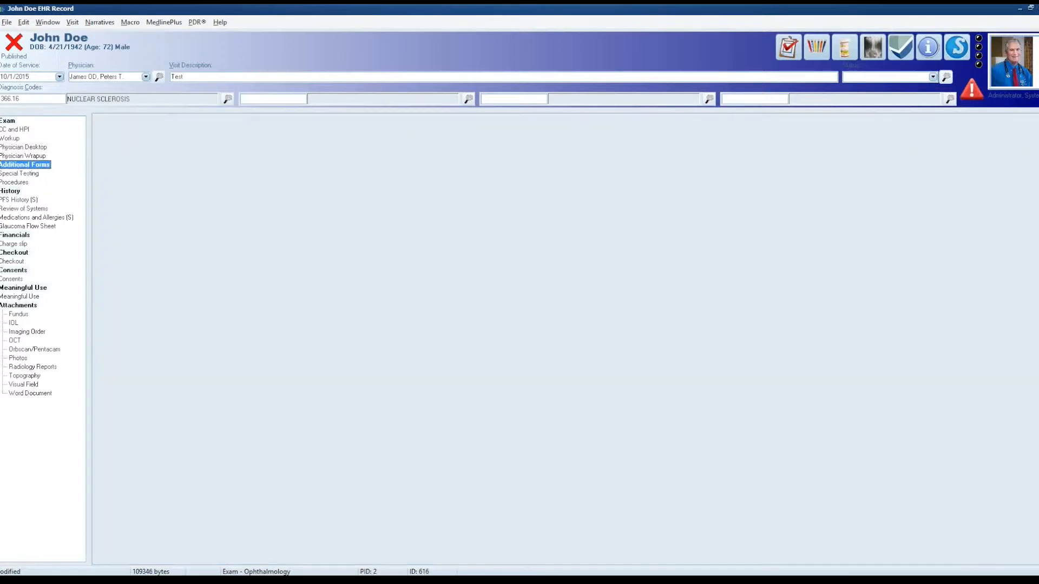
left_click(28, 147)
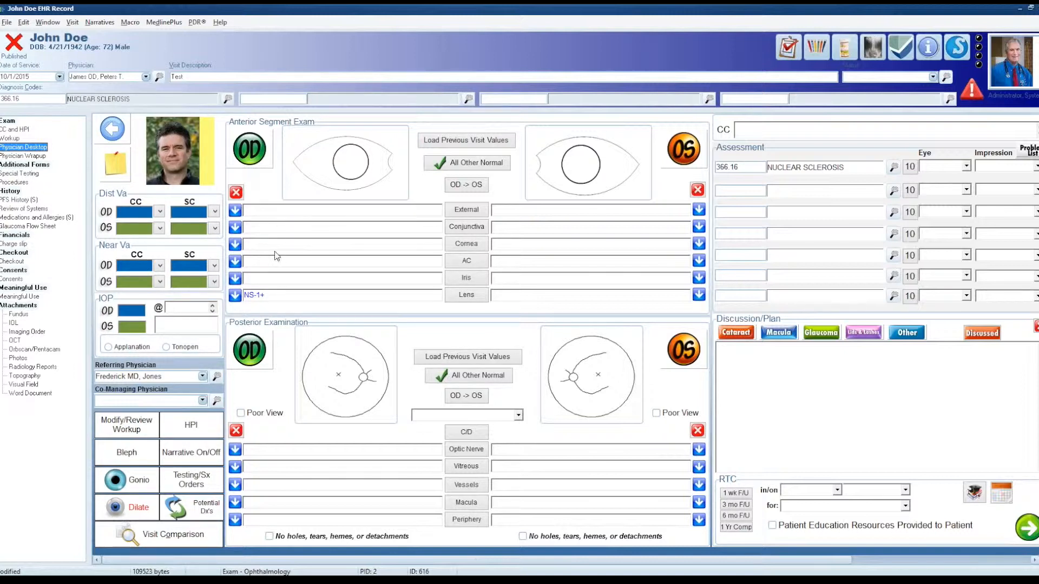
Step: Record dermatochalasis RUL as the right eye's external finding
left_click(234, 215)
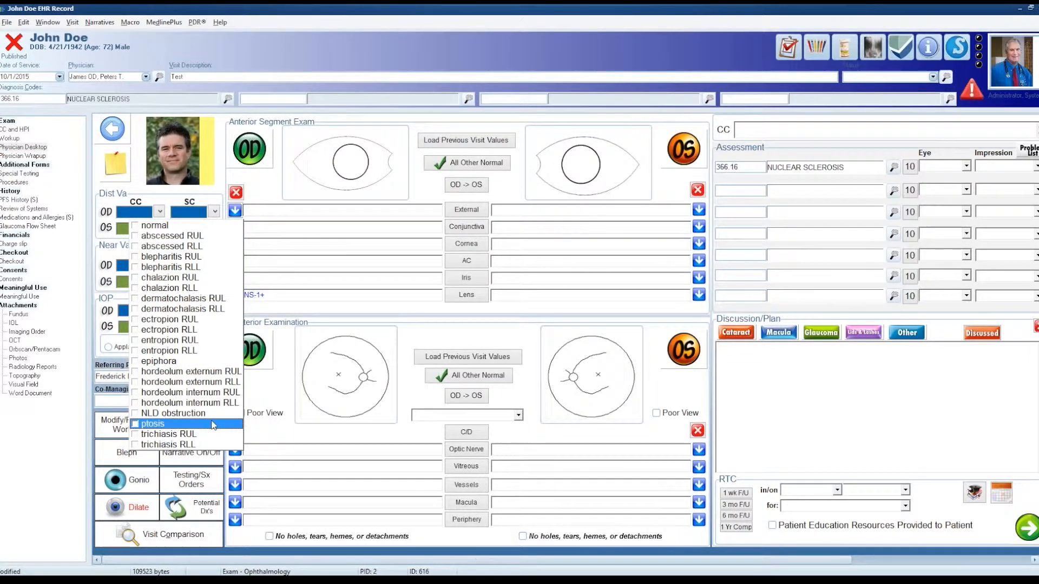
left_click(211, 299)
left_click(266, 320)
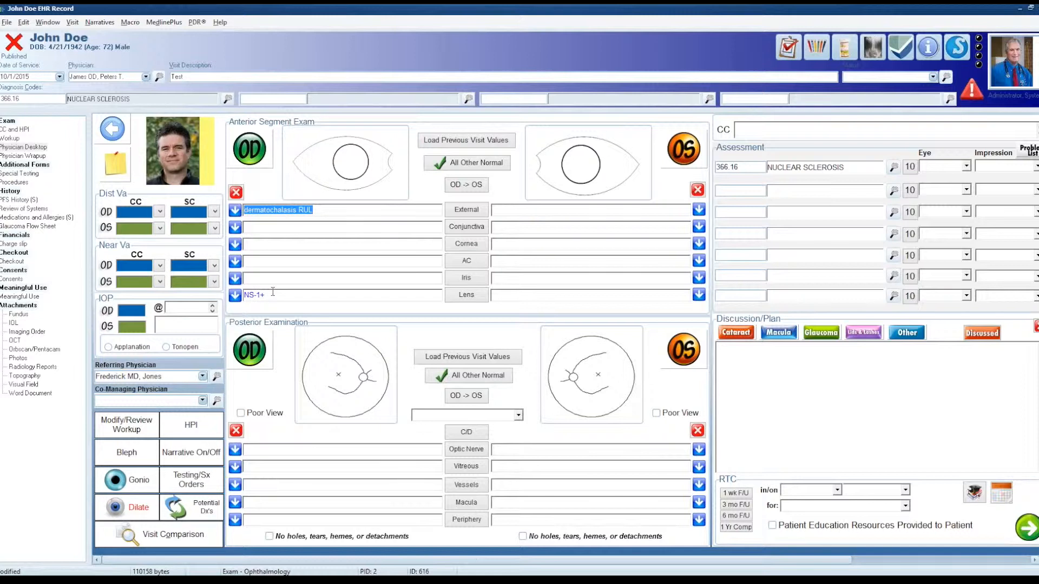
Step: Look through the right eye's lens finding options, and review the potential ICD-10 diagnoses for the recorded findings
left_click(235, 295)
scroll(248, 34, "down", 1)
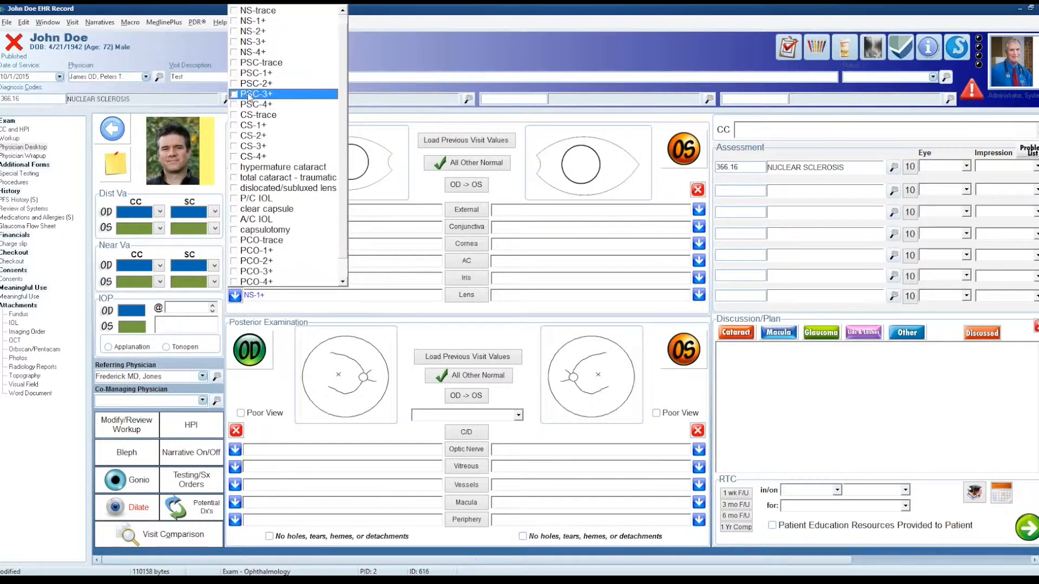
left_click(383, 292)
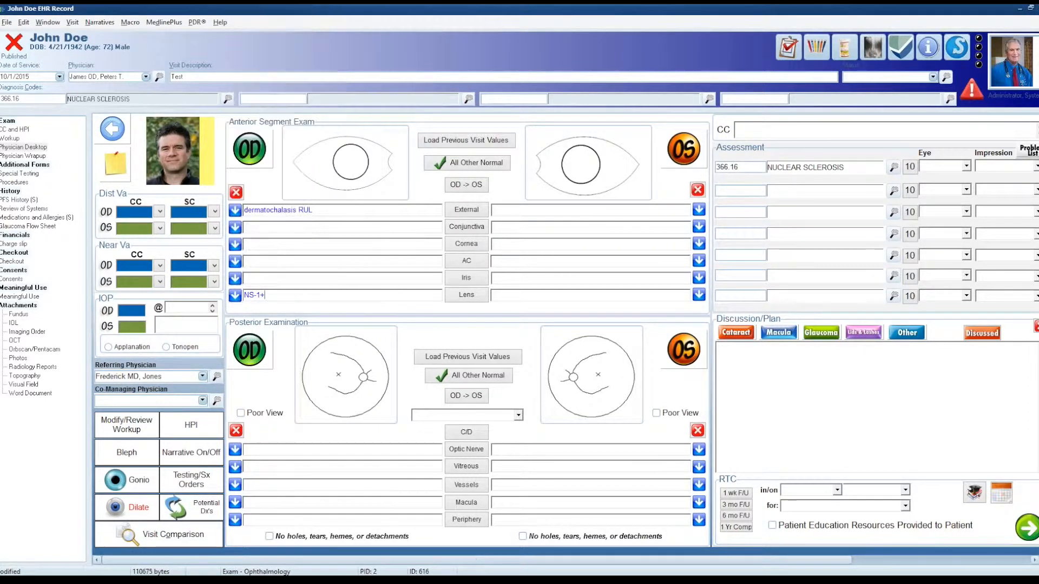
left_click(190, 514)
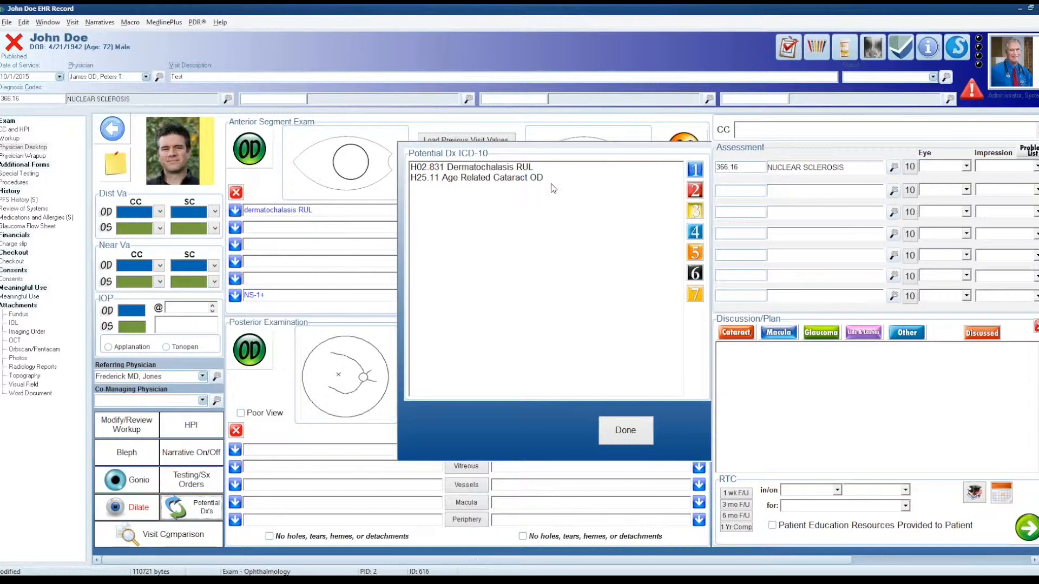
left_click(623, 430)
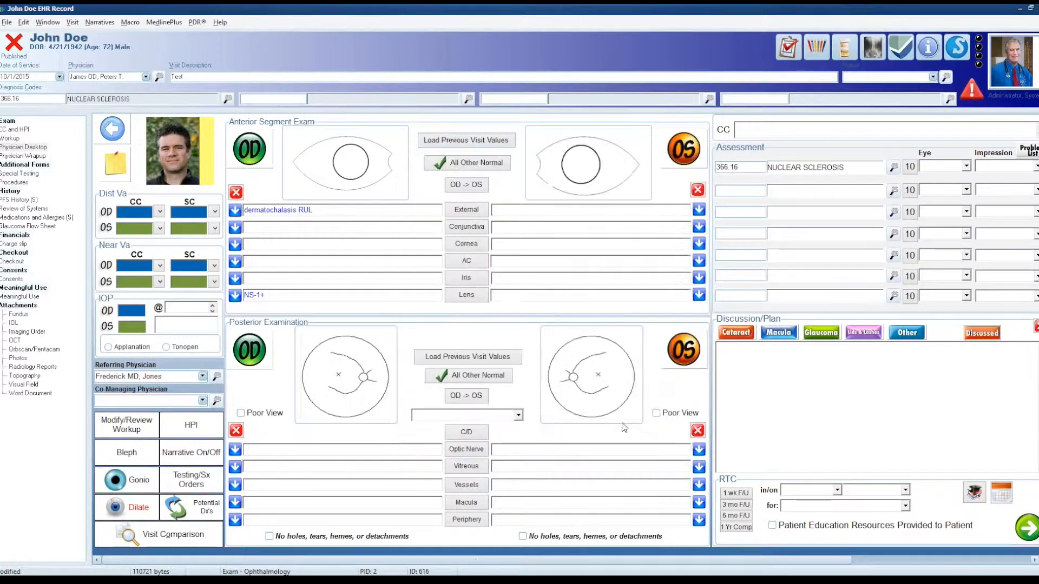
Step: Record NS-3+ for the left eye's lens and review the potential ICD-10 diagnoses again
left_click(698, 294)
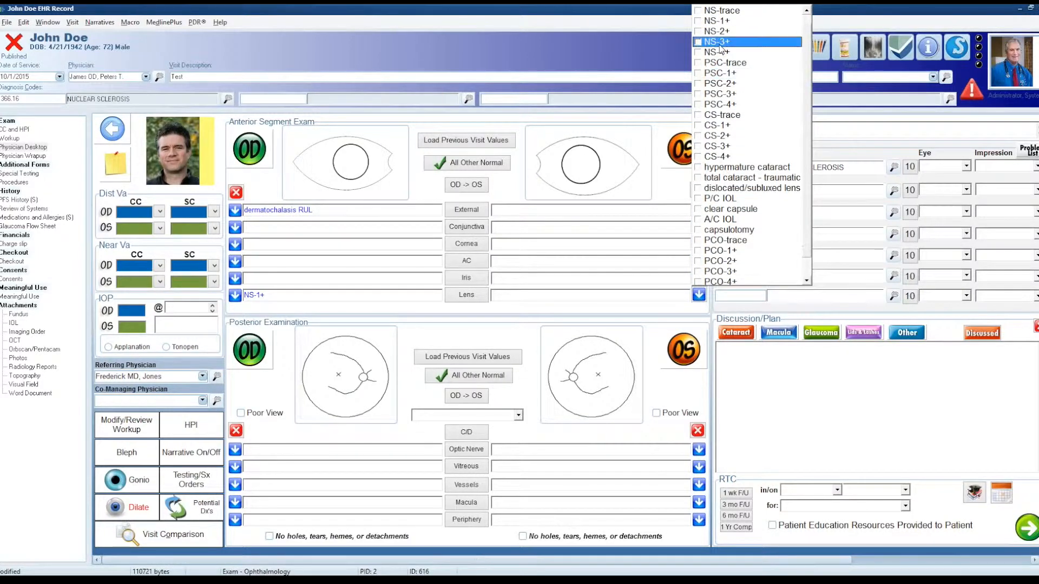
left_click(717, 41)
key("Return")
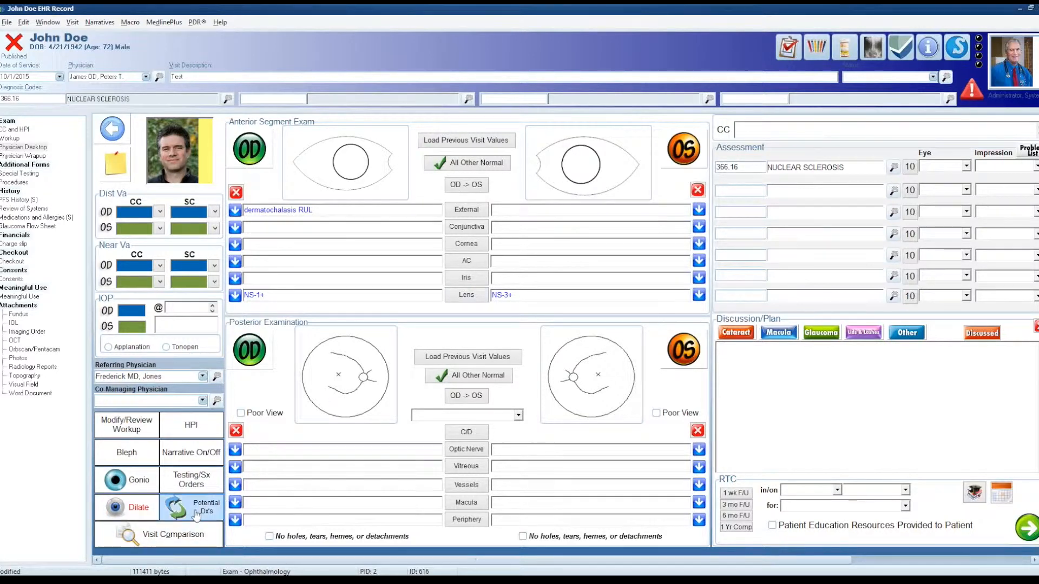
left_click(216, 503)
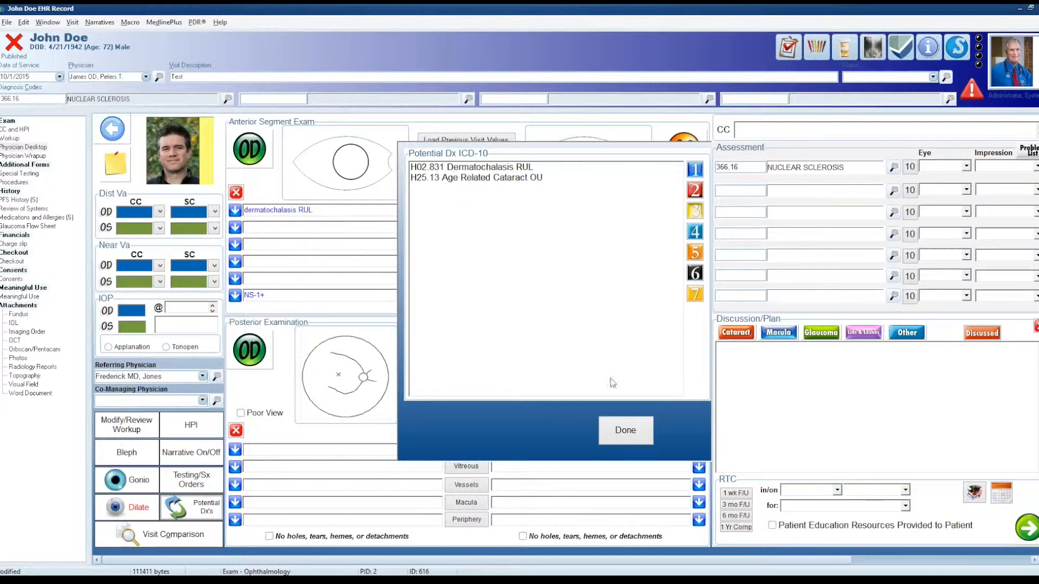
left_click(625, 431)
Step: Add ectropion RUL to the right eye's external findings and review the potential ICD-10 diagnoses
left_click(235, 210)
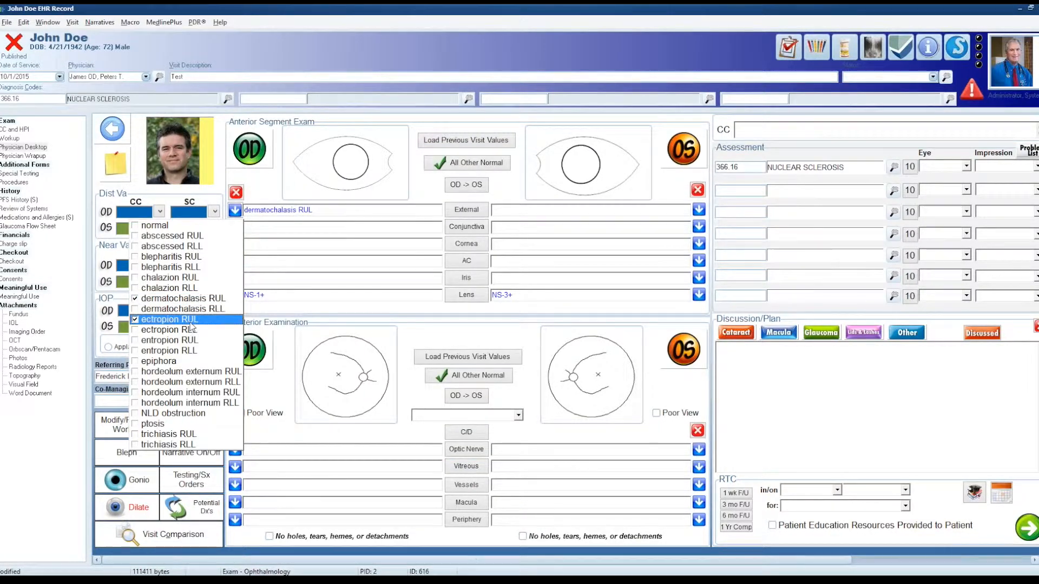
left_click(190, 323)
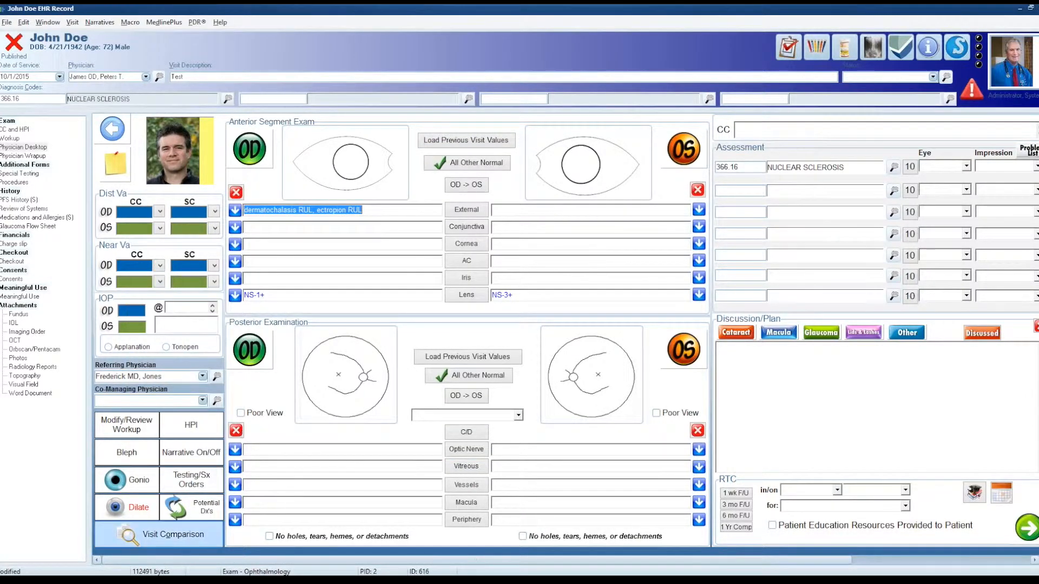
left_click(192, 507)
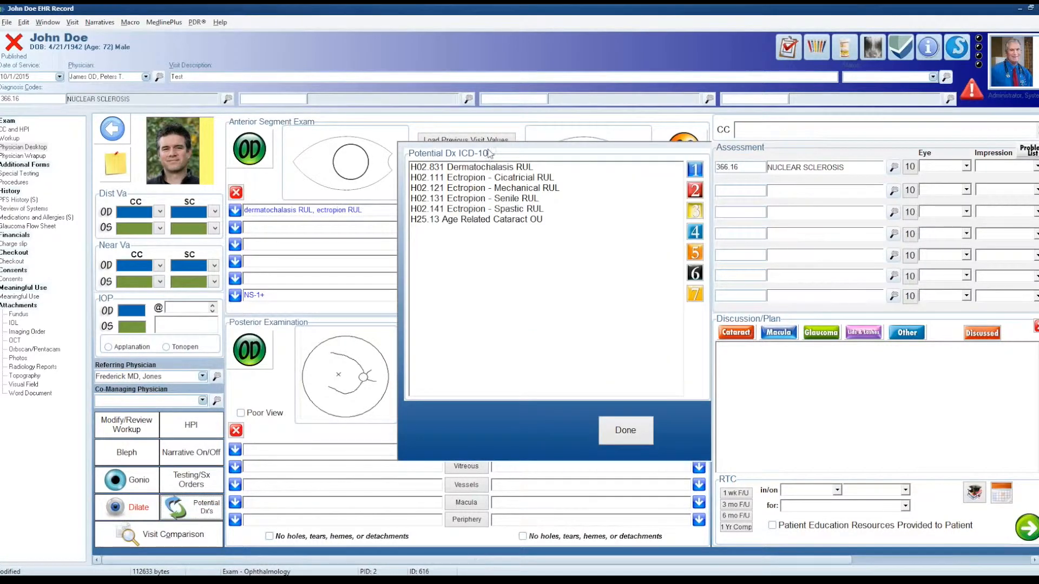
Step: Assign H02.121 Ectropion - Mechanical RUL as the second diagnosis and close the potential diagnoses list
left_click(514, 190)
left_click(694, 190)
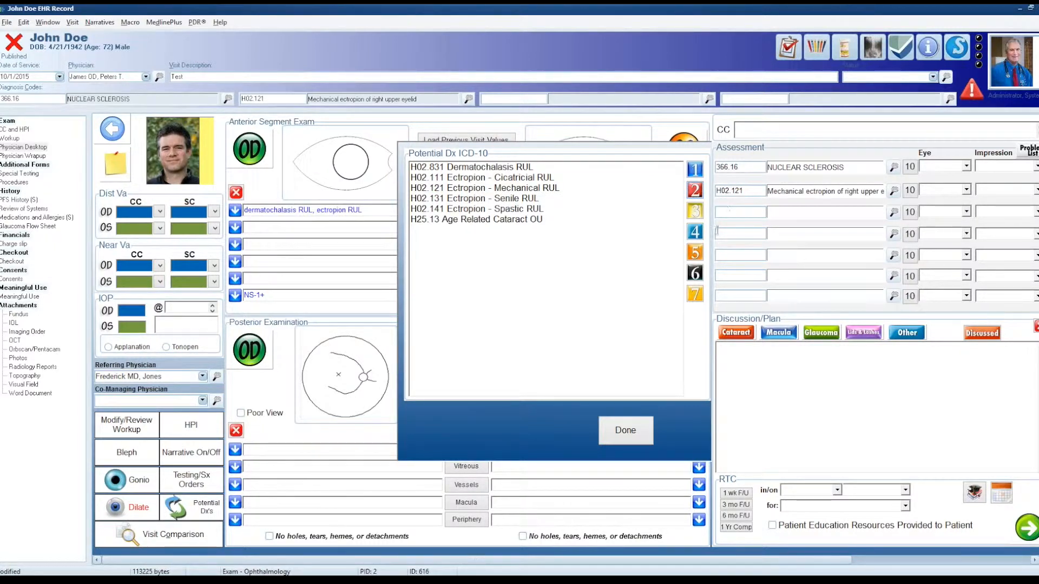
left_click(630, 430)
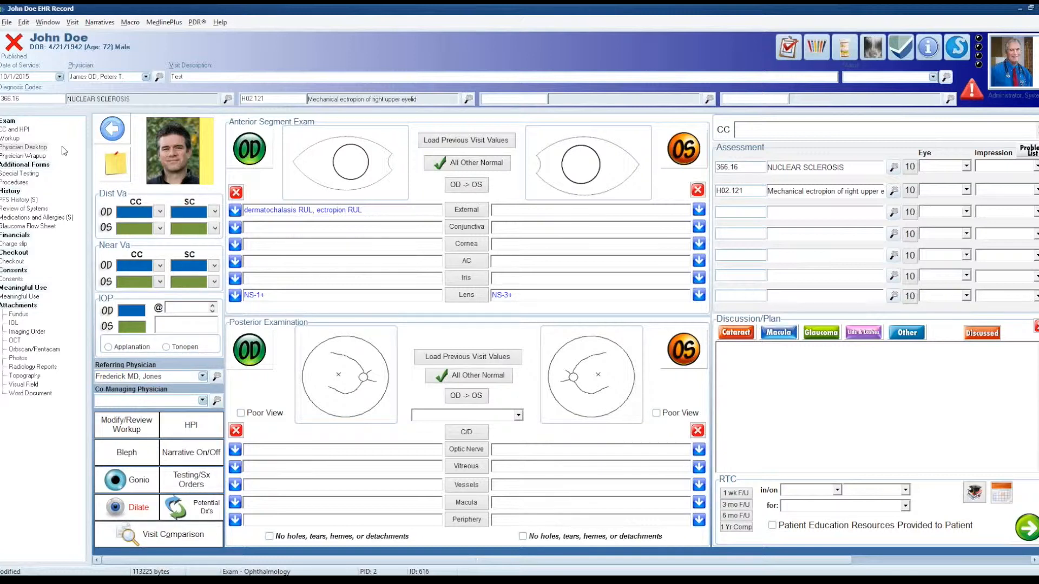
Step: Examine the right eye's external finding options to see how findings are separated by eyelid
left_click(235, 209)
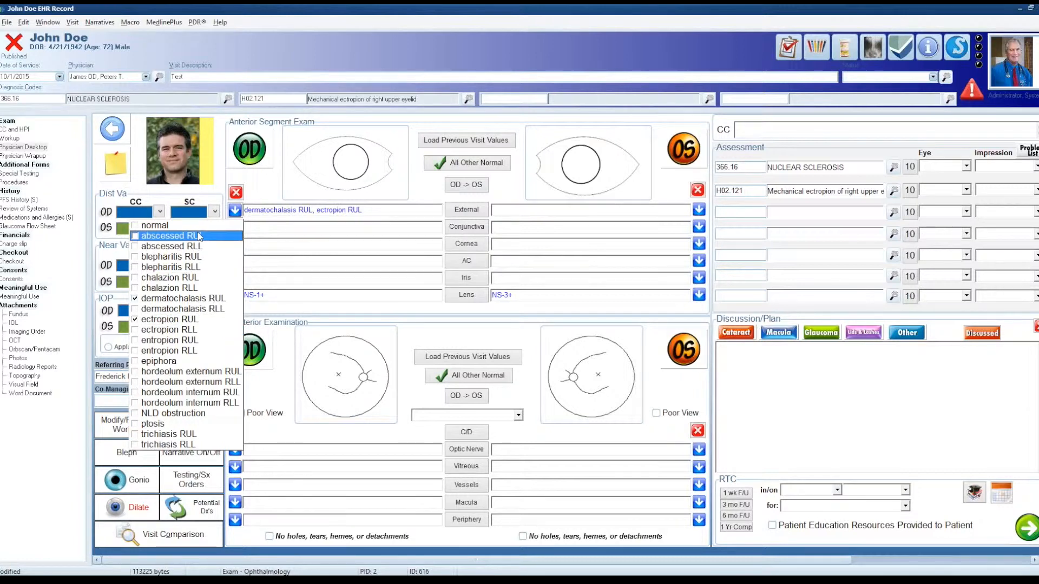
left_click(313, 262)
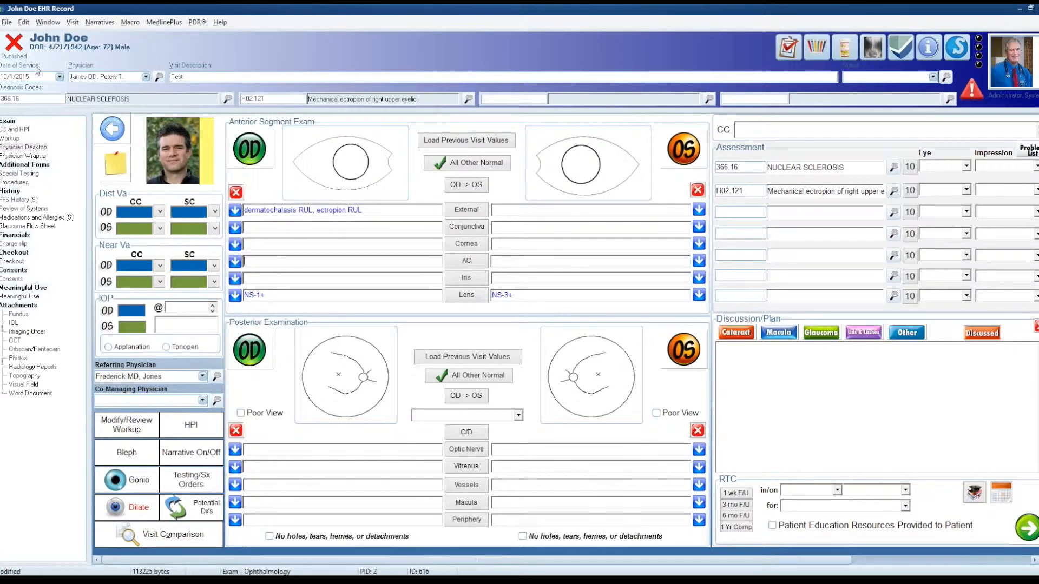
left_click(234, 209)
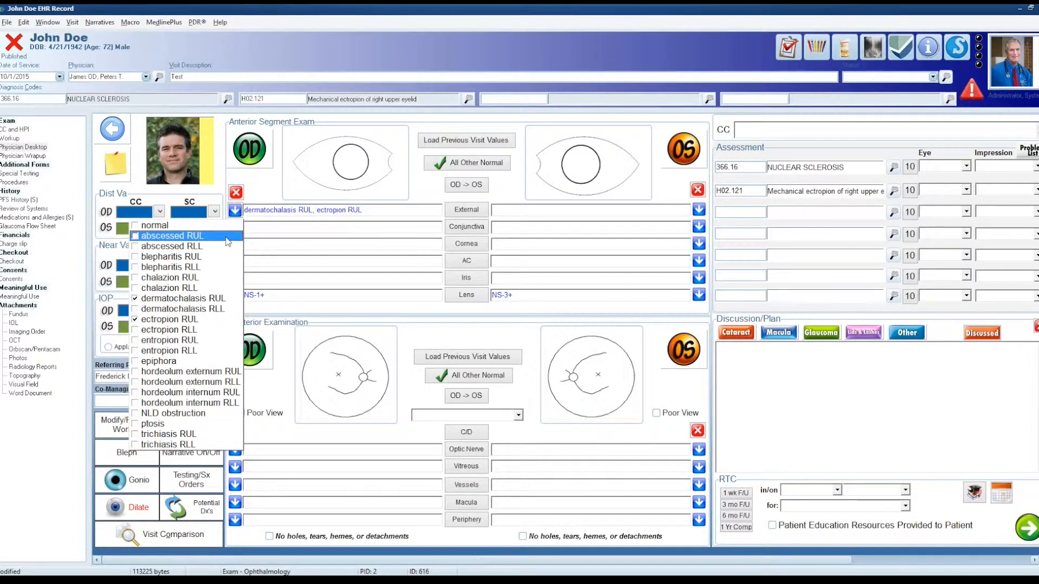
left_click(290, 228)
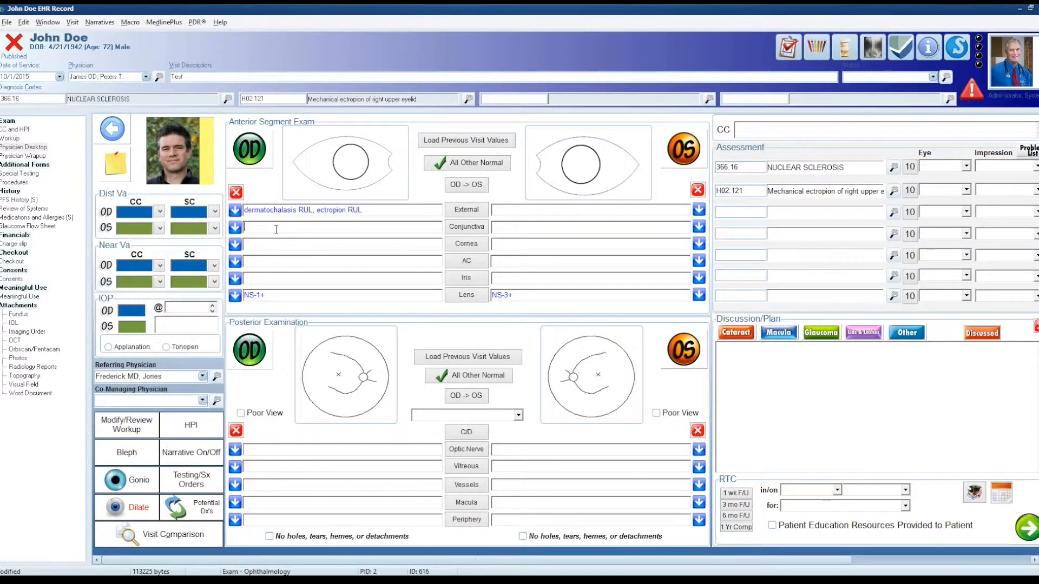
left_click(235, 210)
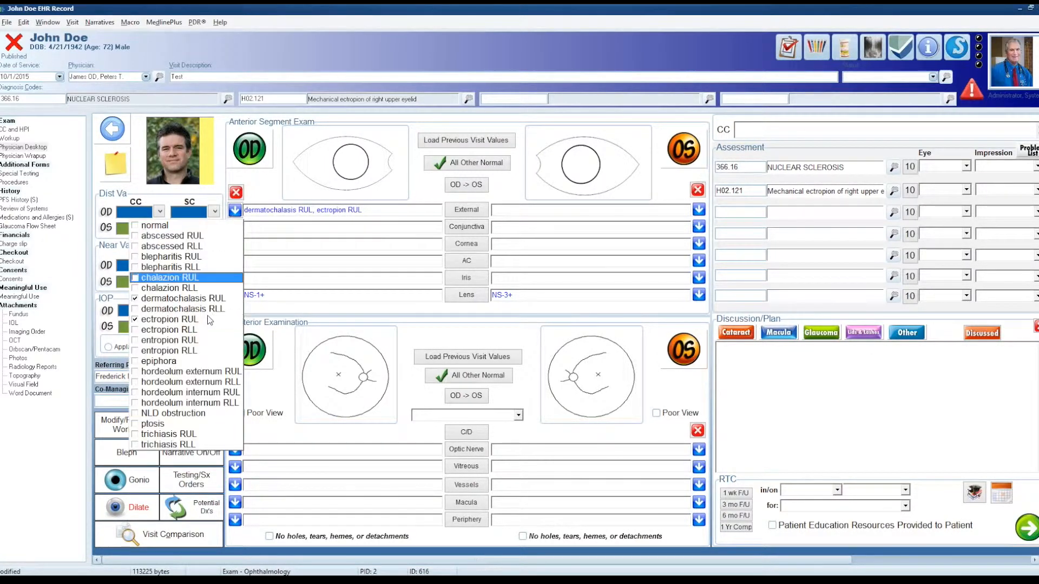
left_click(297, 243)
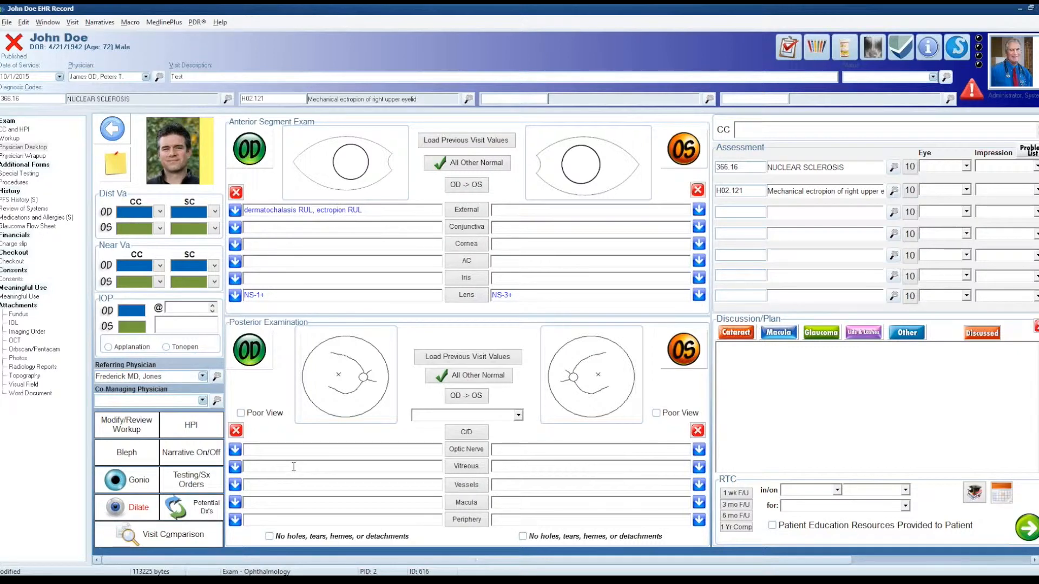
left_click(238, 228)
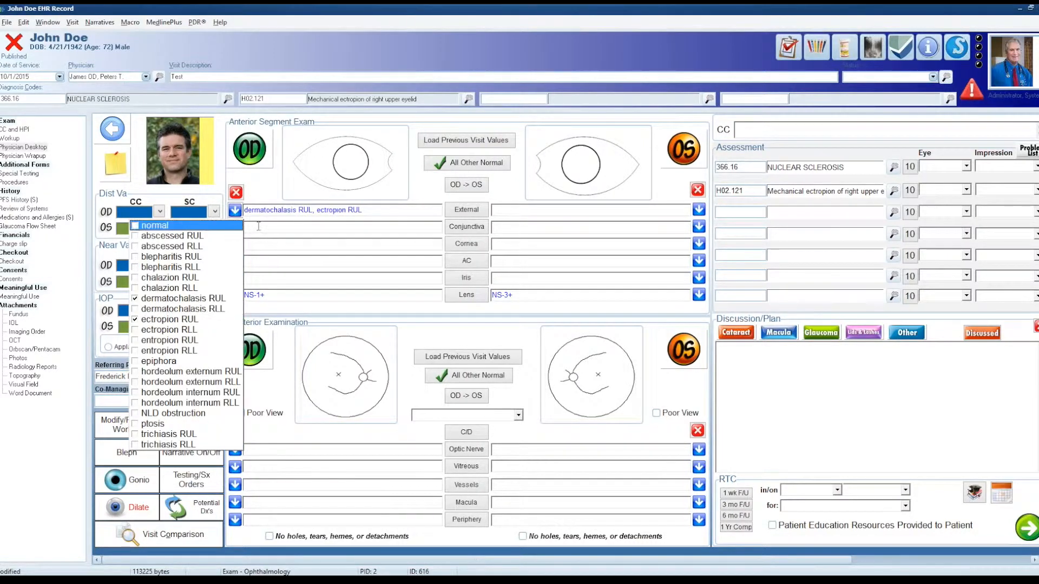
left_click(238, 227)
left_click(238, 228)
left_click(238, 228)
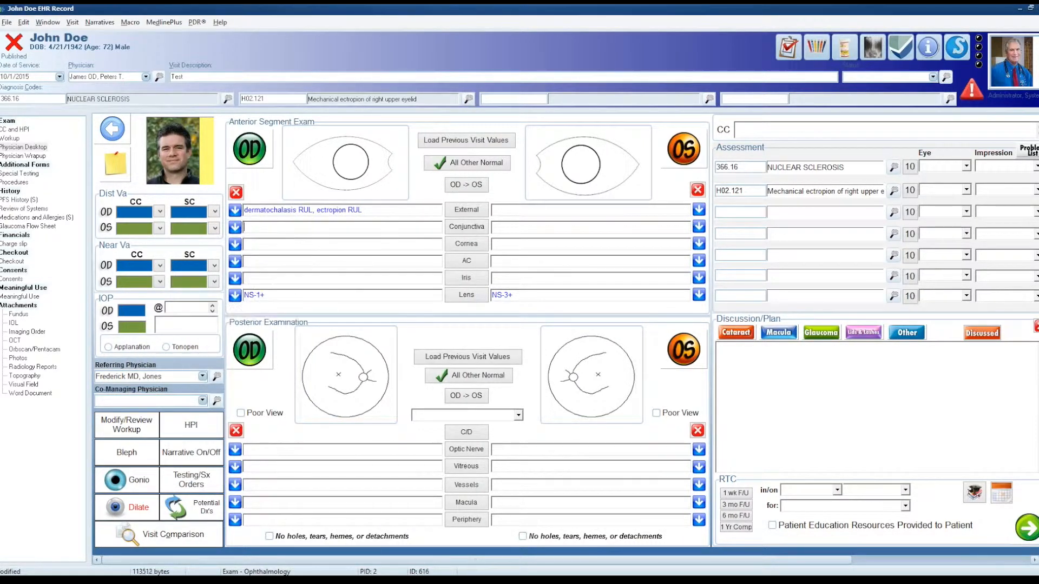
left_click(283, 230)
left_click(237, 212)
left_click(240, 228)
left_click(236, 230)
left_click(255, 230)
Step: Clear the mechanical ectropion and nuclear sclerosis diagnoses from the Assessment
left_click(933, 405)
left_click_drag(88, 332, 76, 332)
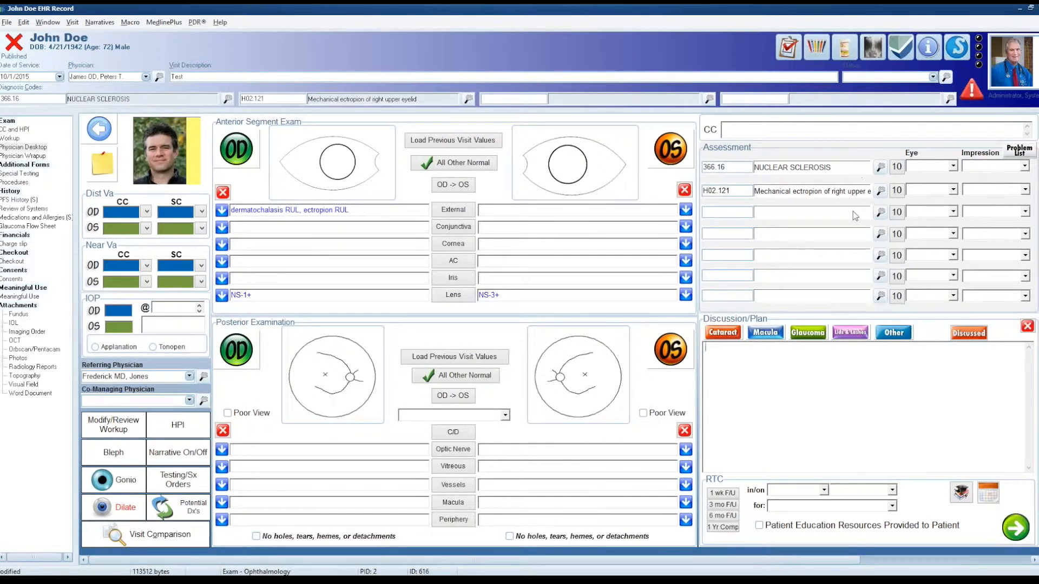
left_click(812, 334)
double_click(731, 190)
key("Delete")
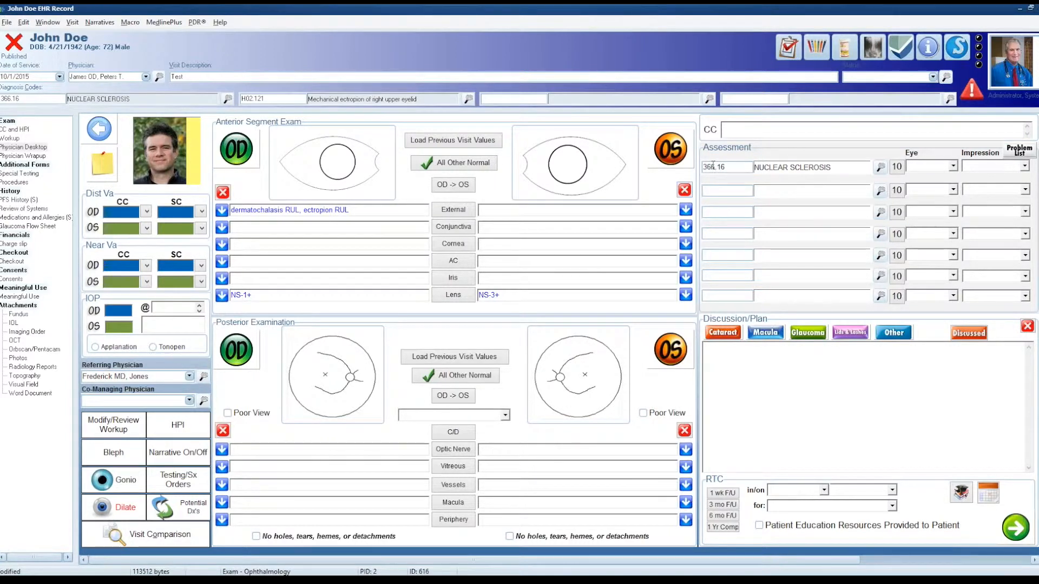
key("Delete")
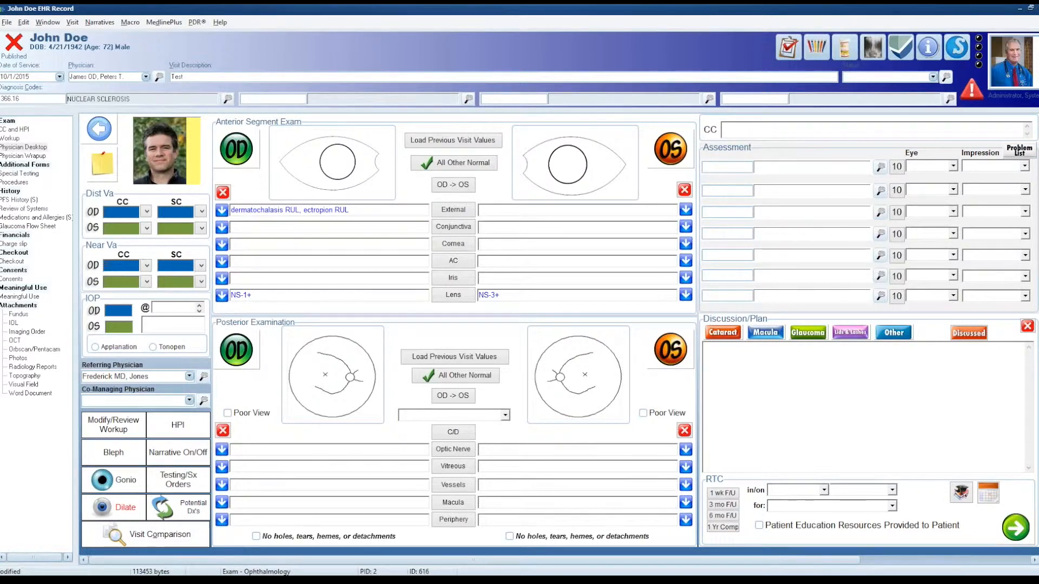
Step: Enter ICD-9 codes 366.16, 374.87, 365.11, 930.0 and 250.50 as the first five Assessment diagnoses
type("366.16")
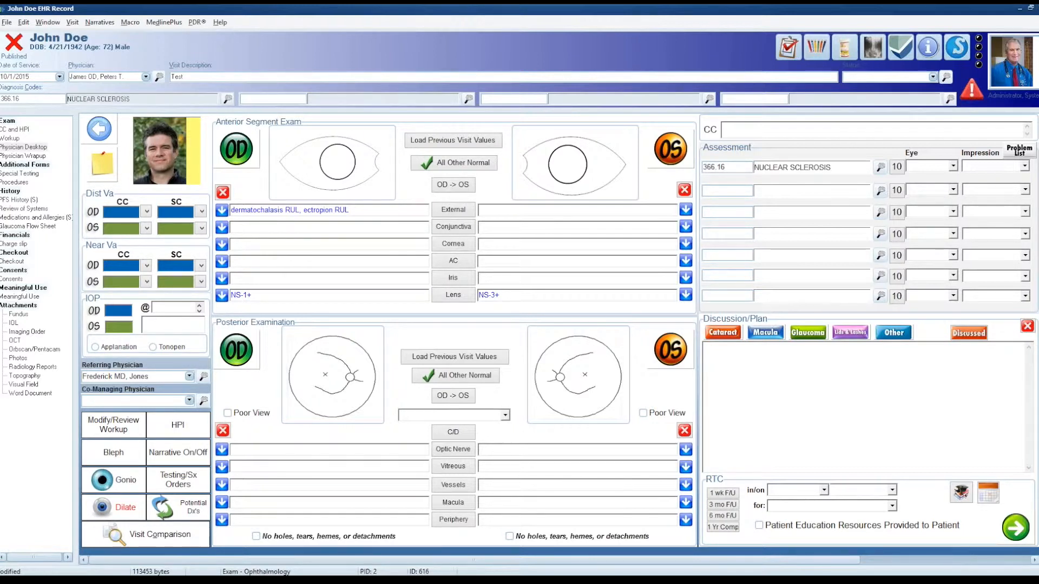
left_click(735, 193)
type("374.87")
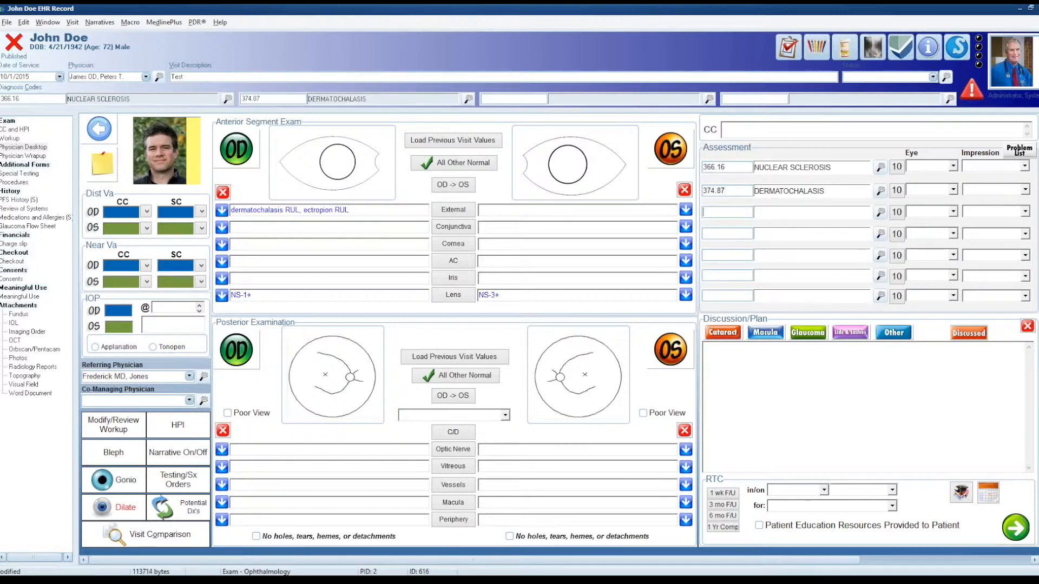
type("365.11")
left_click(721, 233)
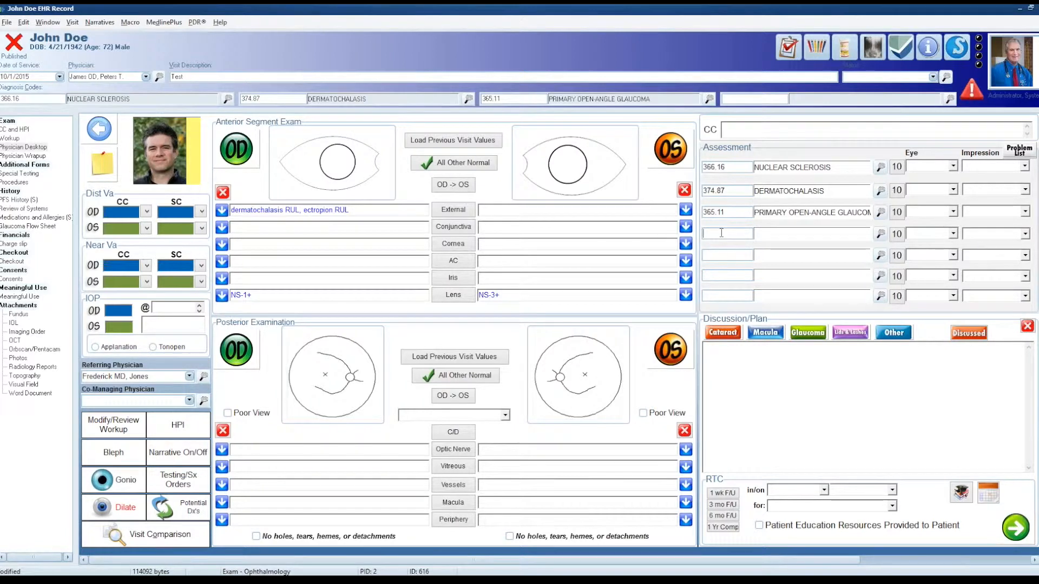
type("930.0")
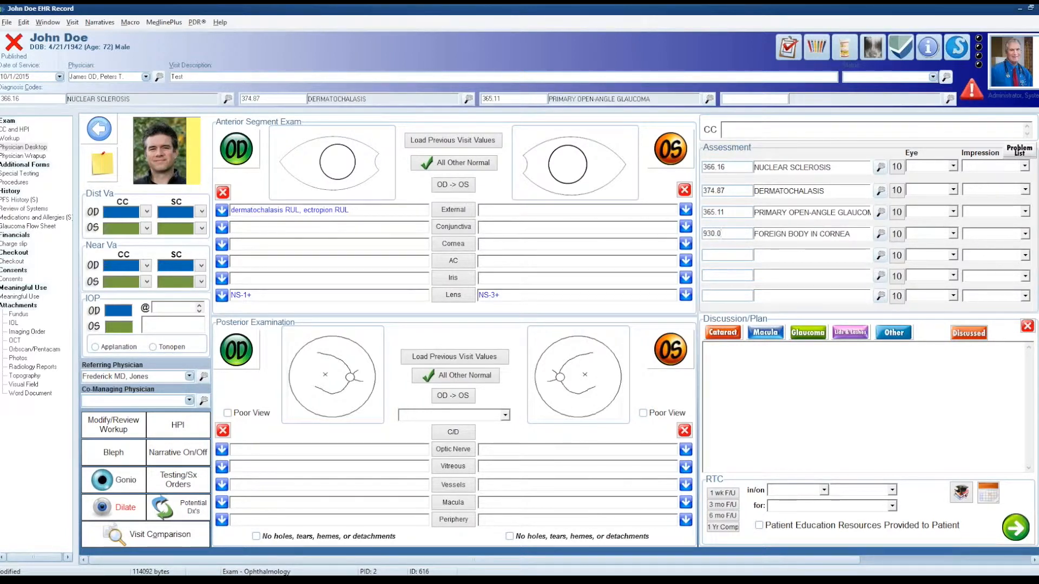
left_click(722, 260)
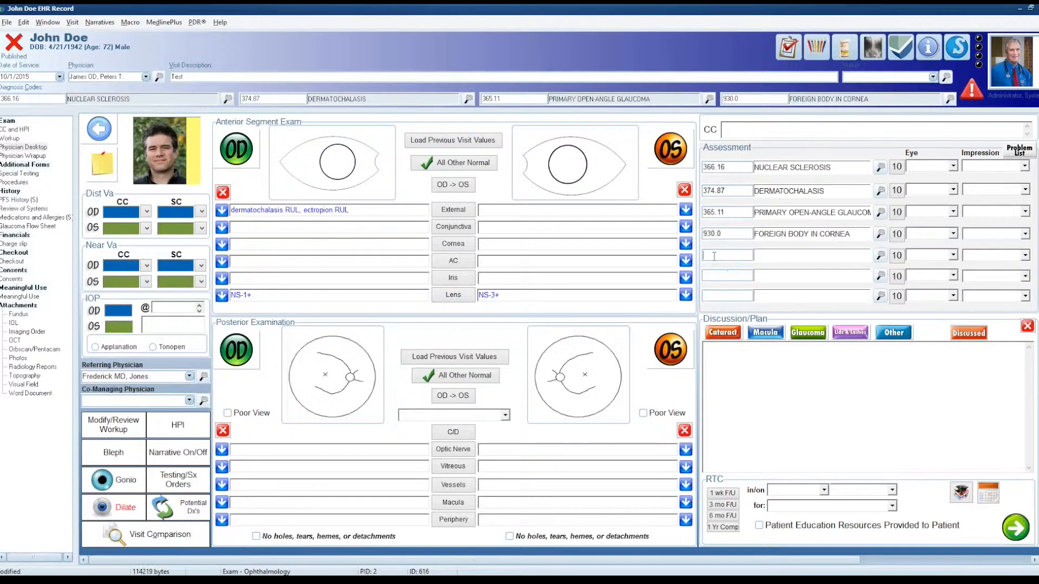
type("250.50")
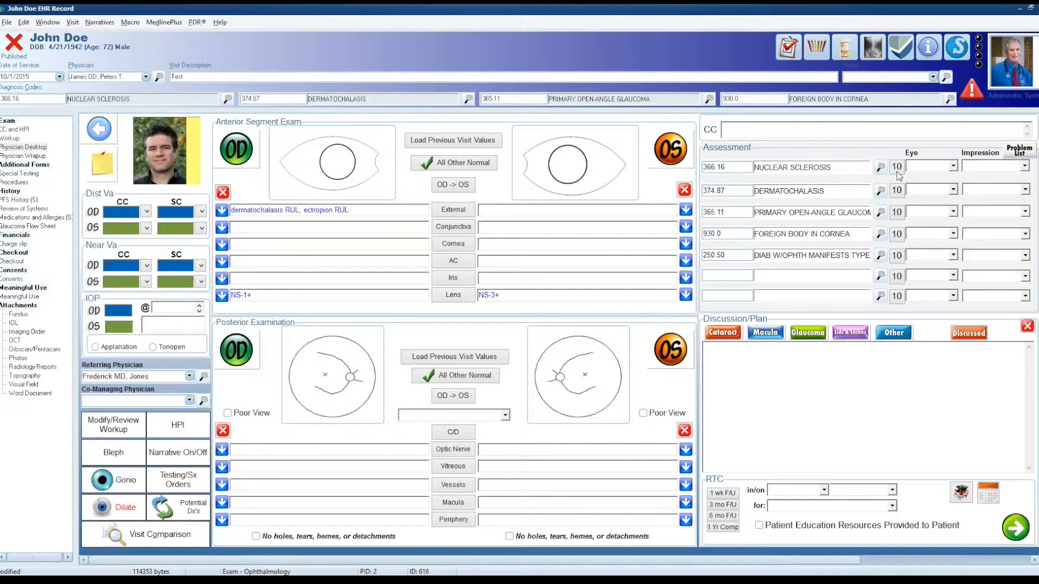
Step: Convert the nuclear sclerosis diagnosis to its ICD-10 code for the right eye (OD)
left_click(739, 169)
left_click(897, 167)
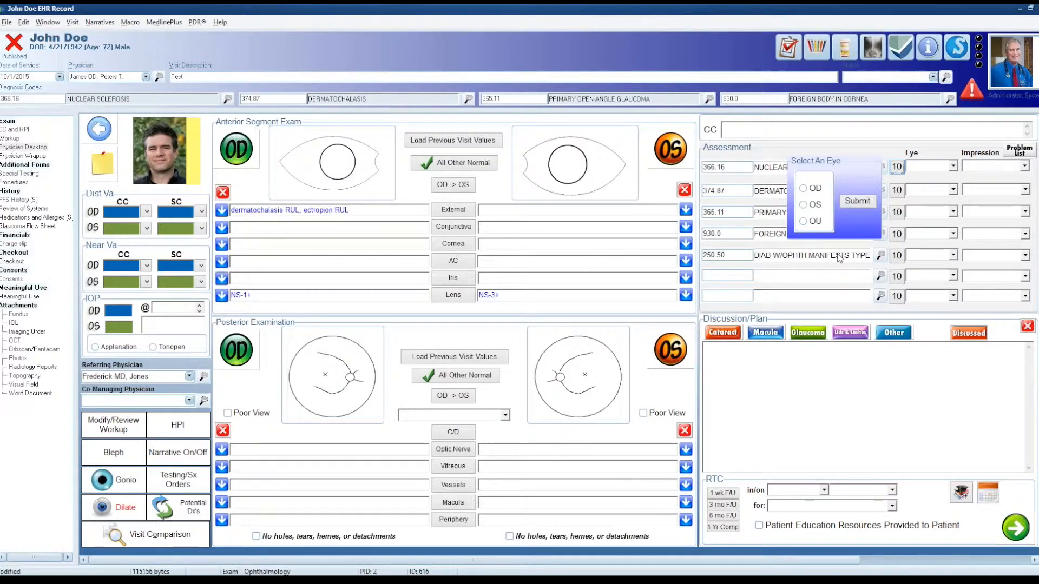
left_click(813, 190)
left_click(856, 202)
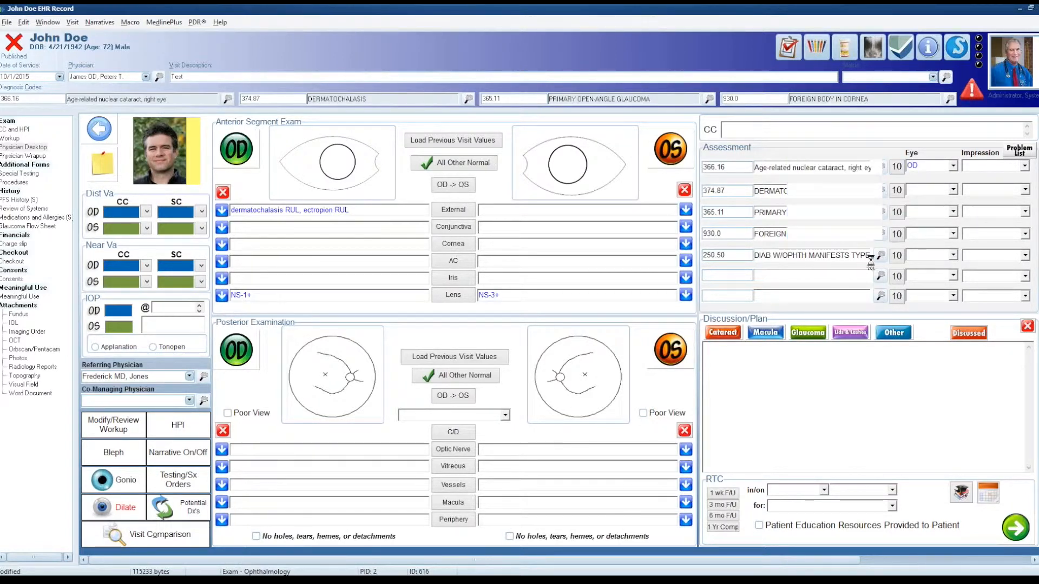
Step: Convert the dermatochalasis diagnosis to its ICD-10 code for the left upper eyelid (LUL)
left_click(895, 193)
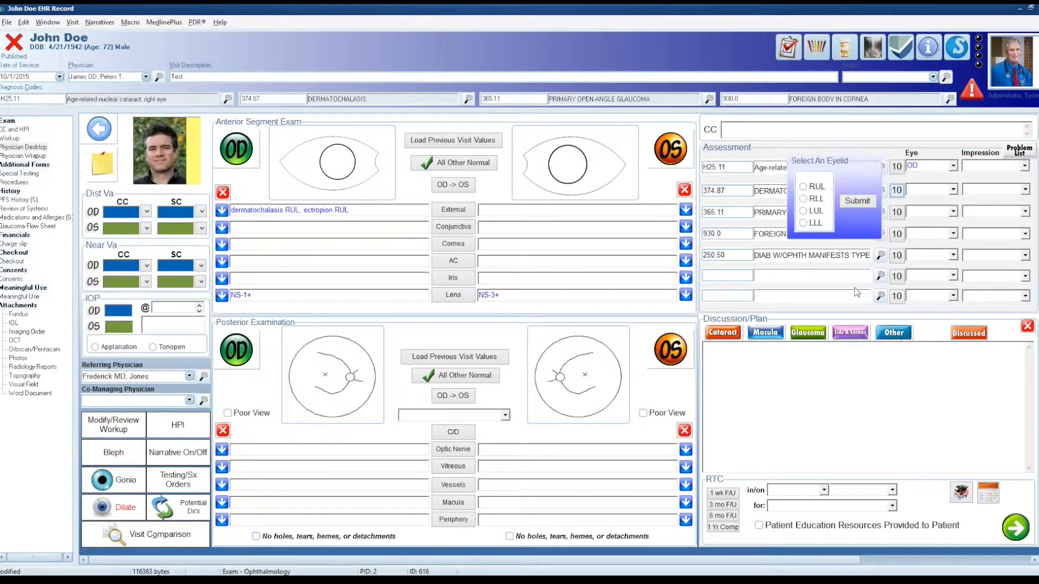
left_click(813, 217)
left_click(862, 203)
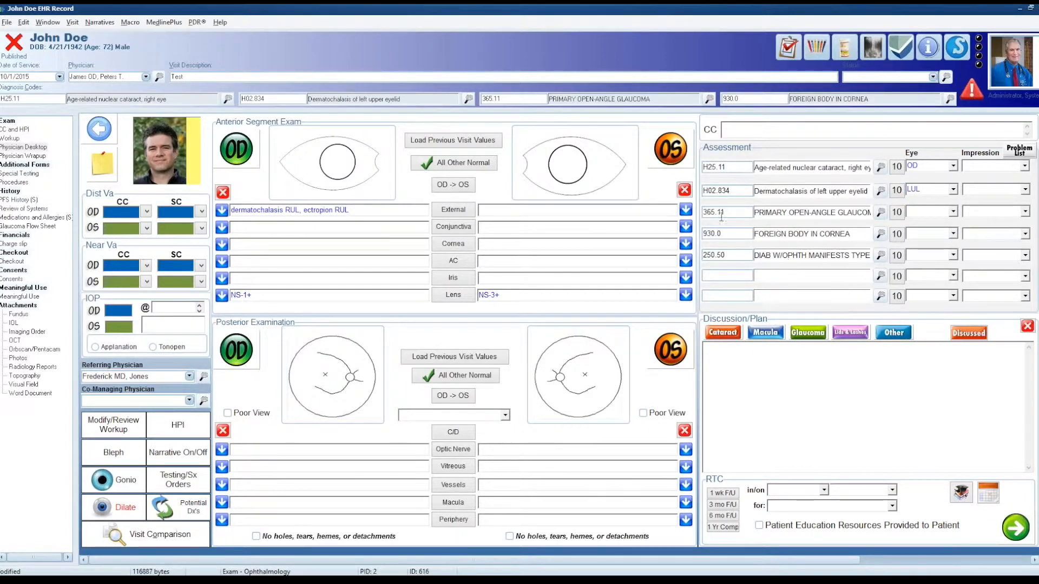
Step: Convert the primary open-angle glaucoma diagnosis to its ICD-10 code with Severe Stage
left_click(897, 213)
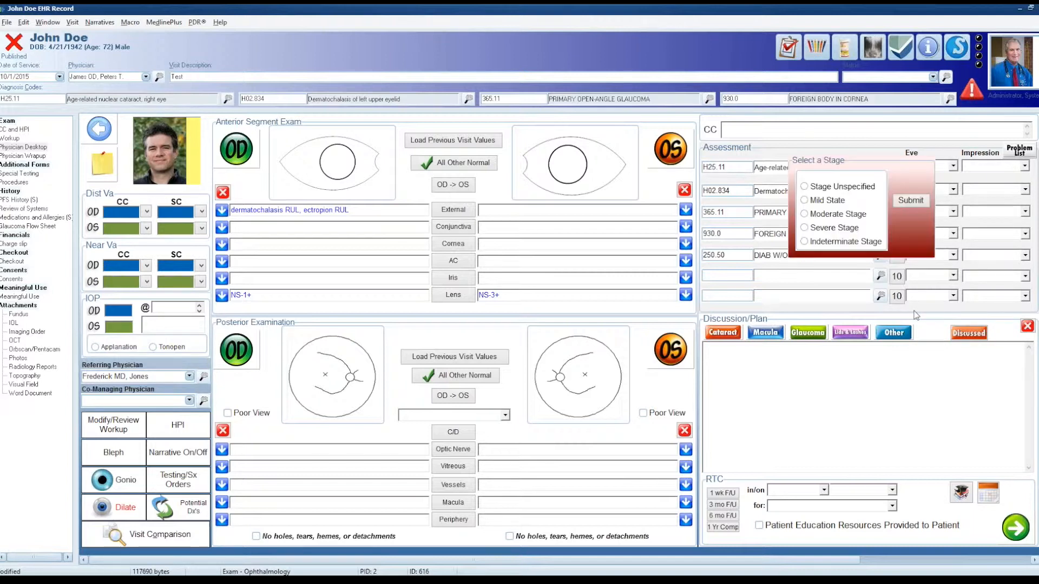
left_click(826, 228)
left_click(910, 200)
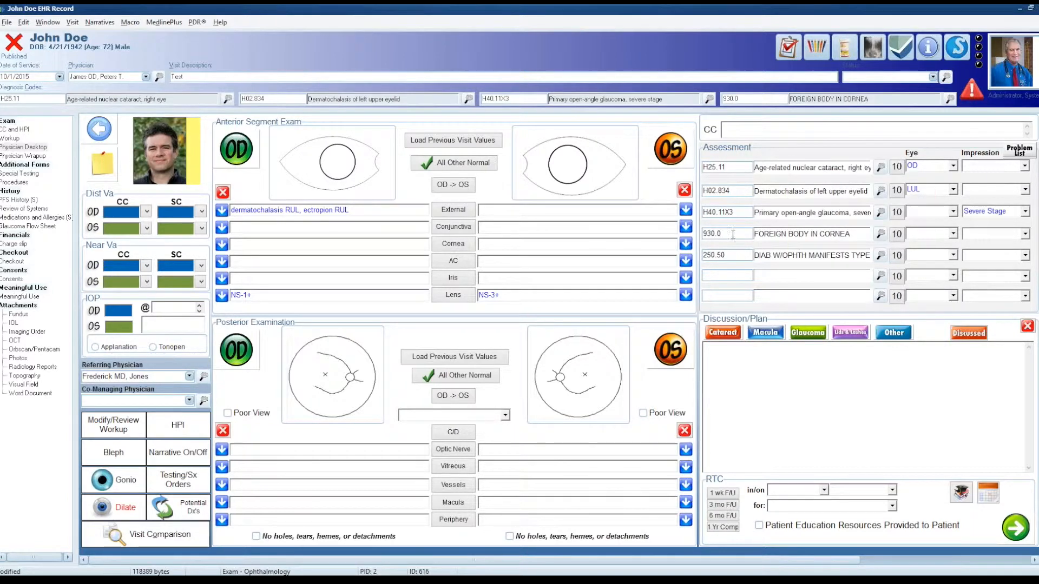
Step: Convert the foreign body in cornea diagnosis to ICD-10 for the left eye (OS) as a Subsequent Encounter
left_click(897, 238)
left_click(815, 205)
left_click(852, 202)
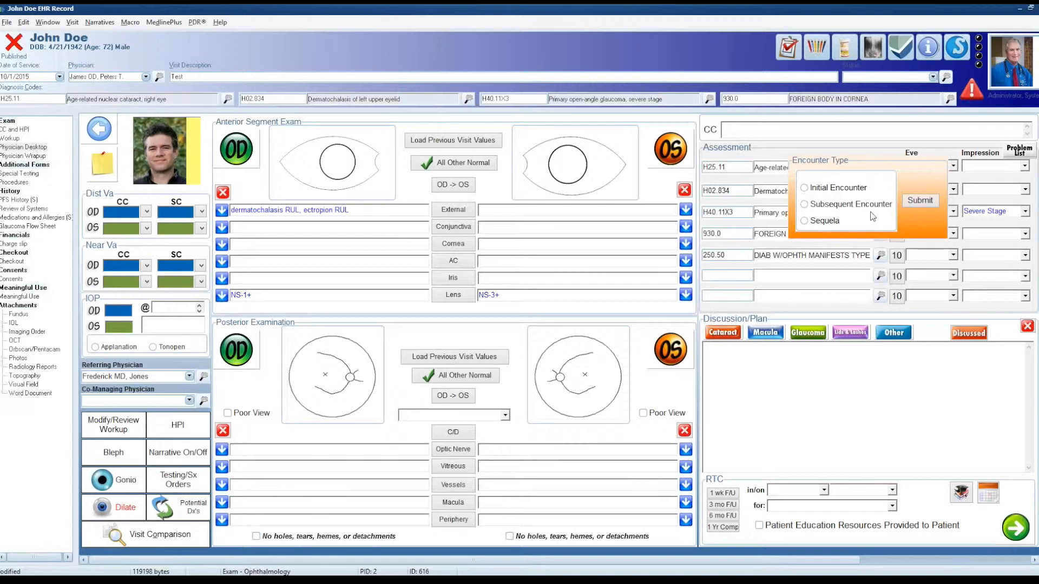
left_click(842, 205)
left_click(920, 201)
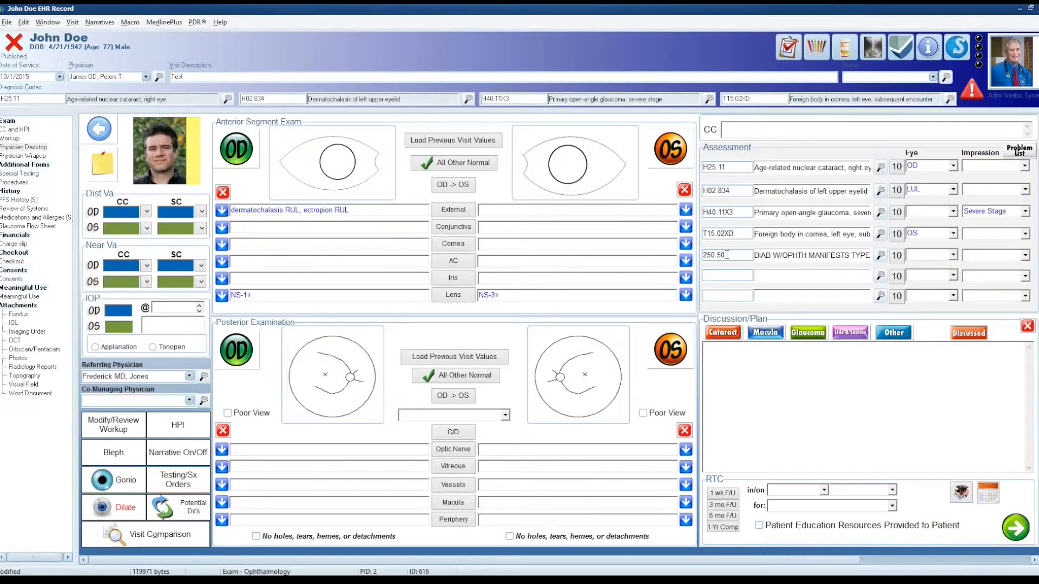
Step: Convert the 250.50 diabetes diagnosis to ICD-10 as moderate NPDR without macular edema
left_click(896, 257)
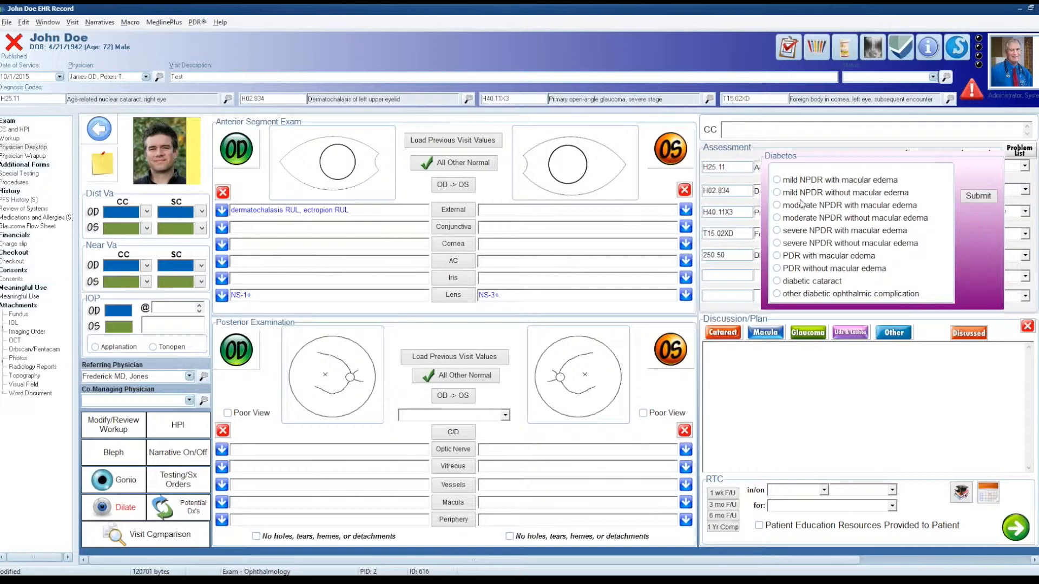
left_click(806, 219)
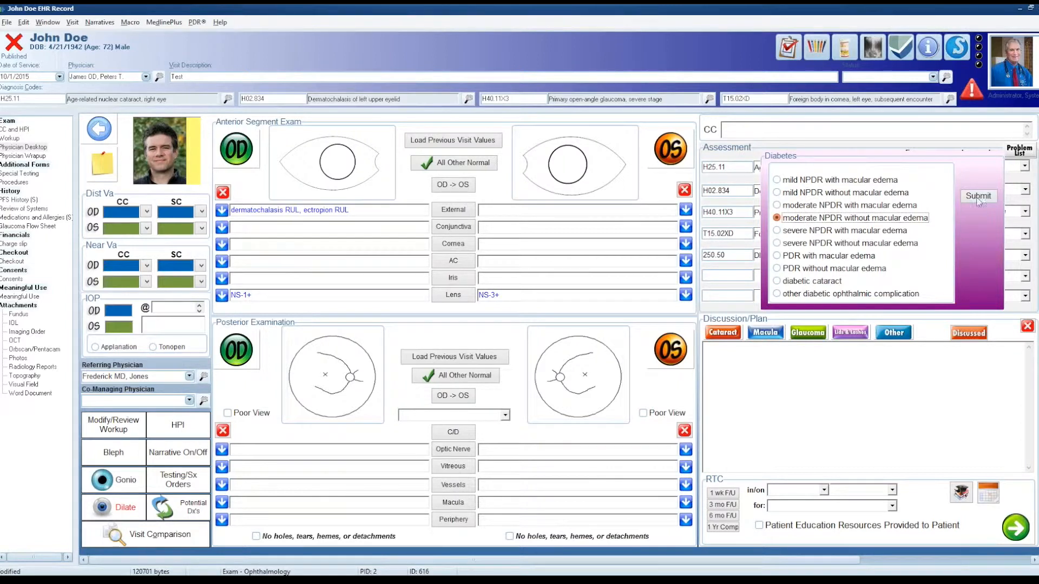
left_click(978, 197)
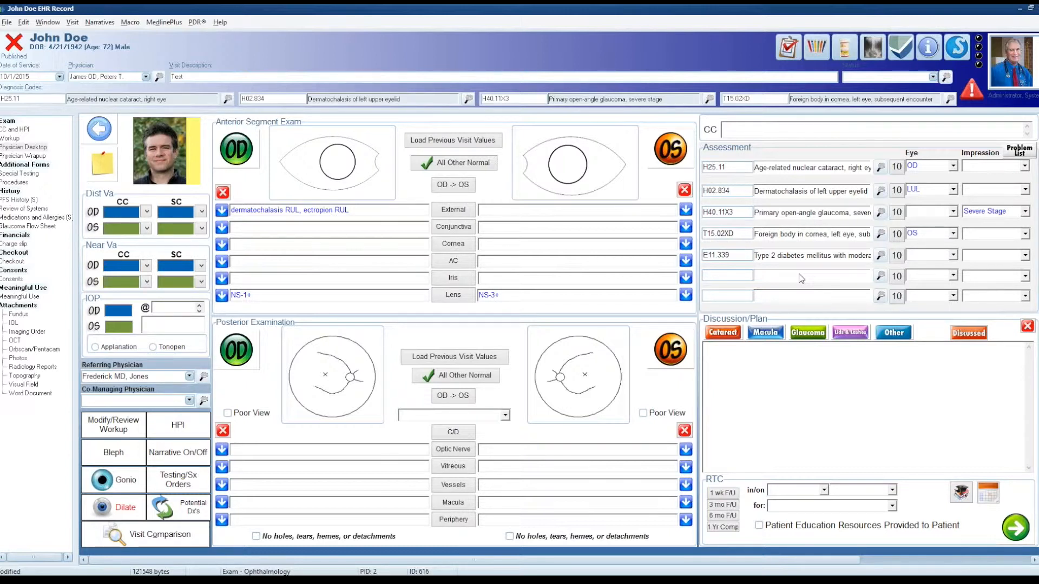
Step: Enter code 32 as the sixth Assessment diagnosis, try to convert it to ICD-10, and select the code for replacement
left_click(745, 272)
type("32")
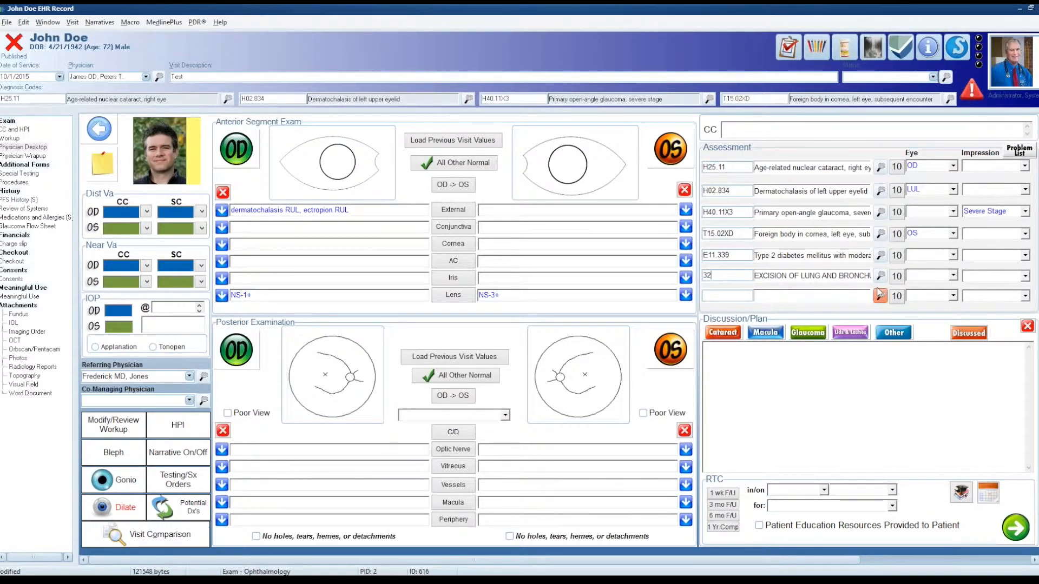
left_click(896, 277)
left_click(707, 275)
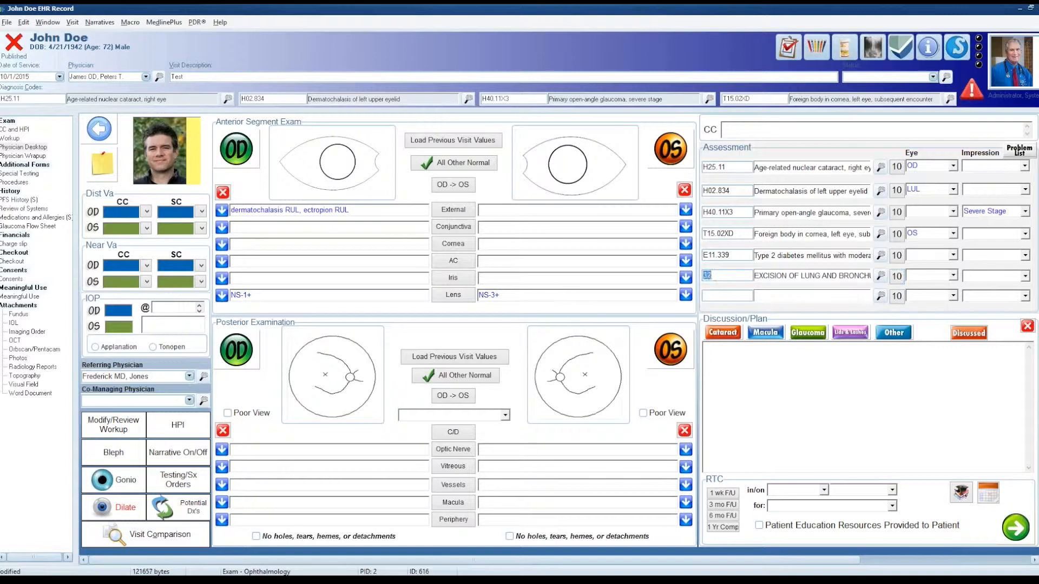